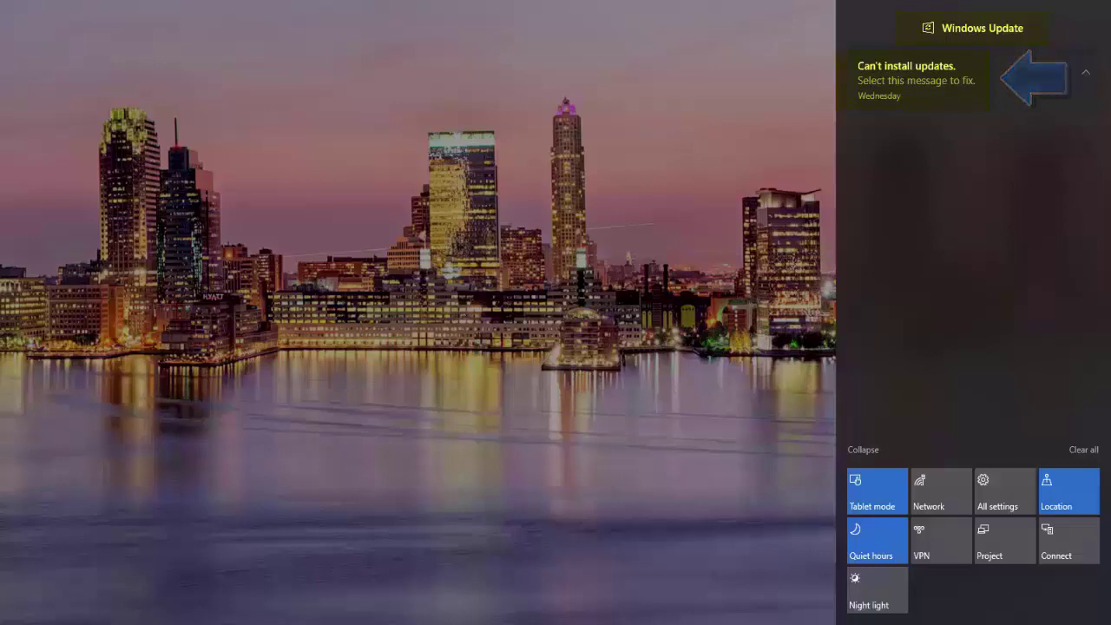
# - Go to support.hp.com/us-en, open Software and Drivers, and enter 'Laserjet q025nw Color' as the product name
pyautogui.rightClick(130, 115)
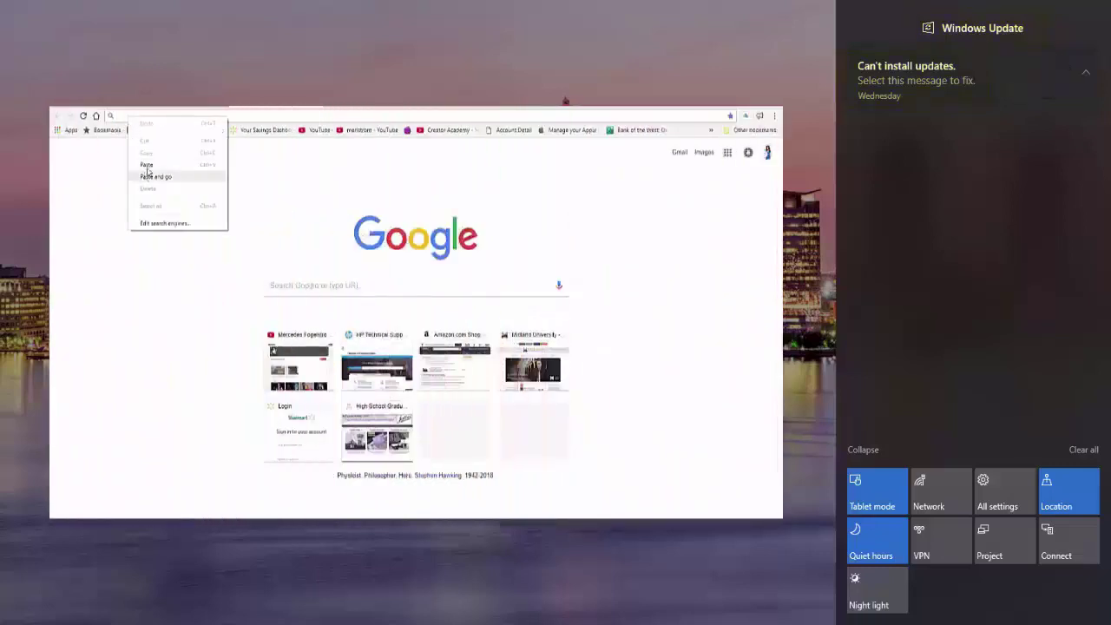
pyautogui.click(149, 165)
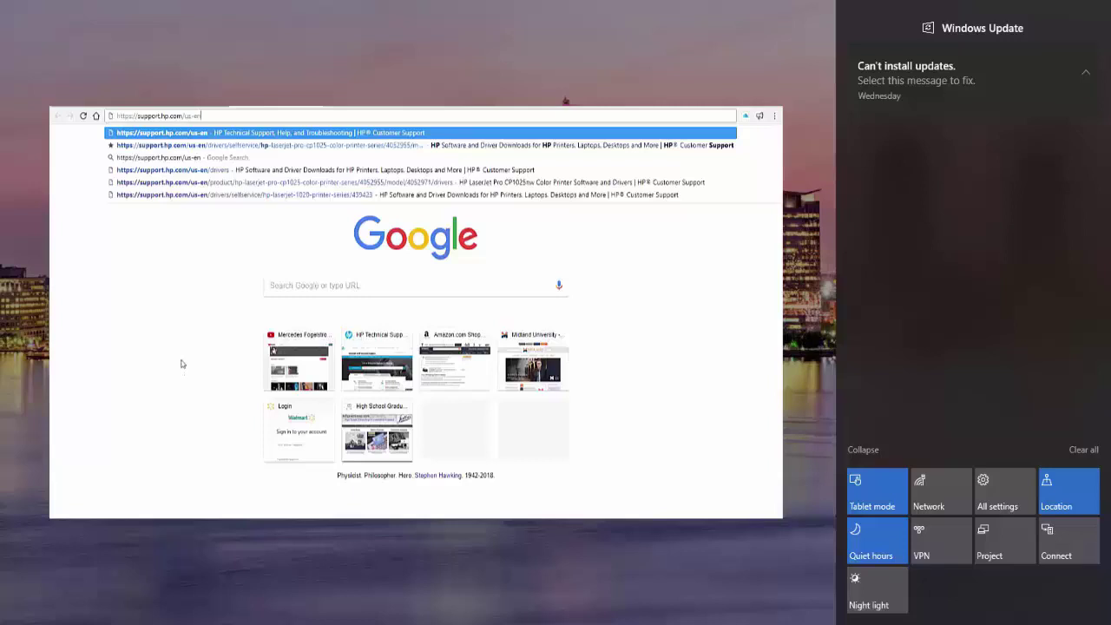
pyautogui.press('Return')
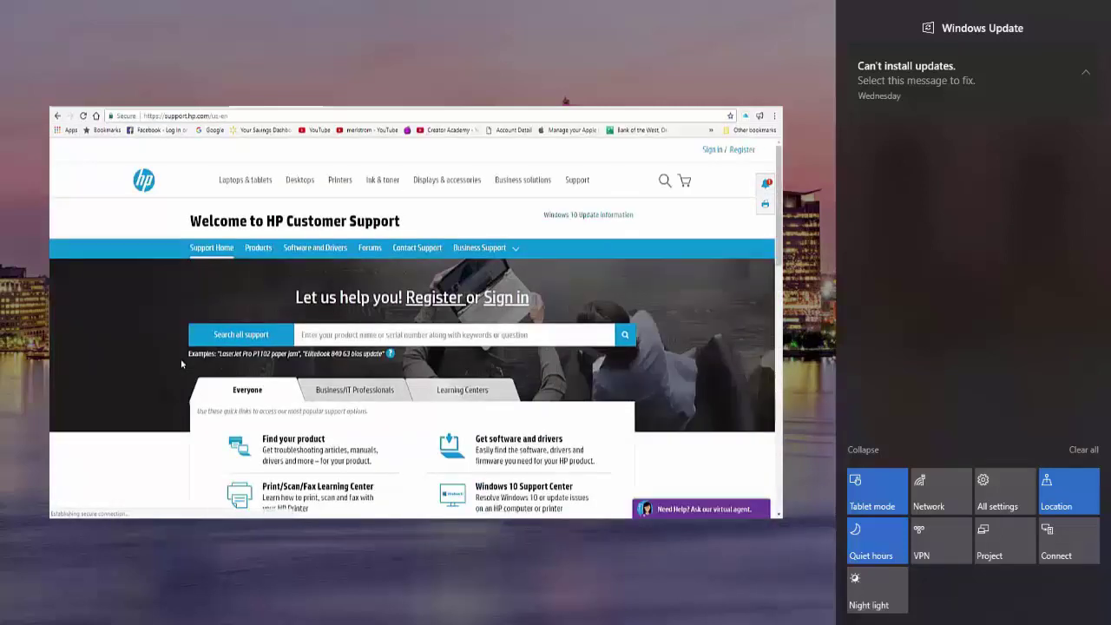
pyautogui.click(314, 249)
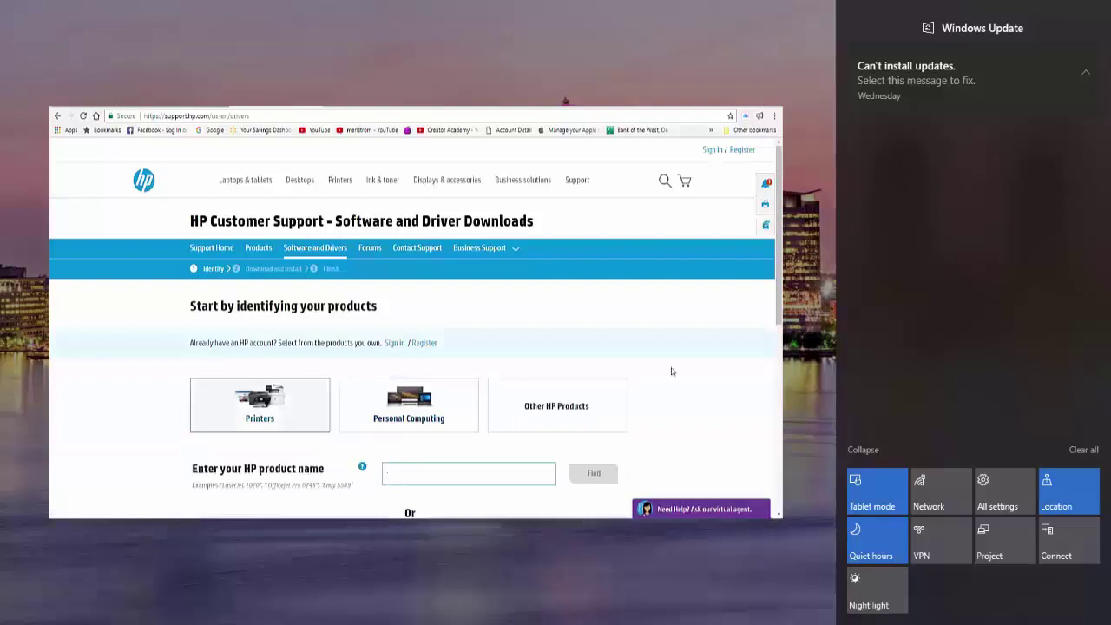
pyautogui.write('Laser')
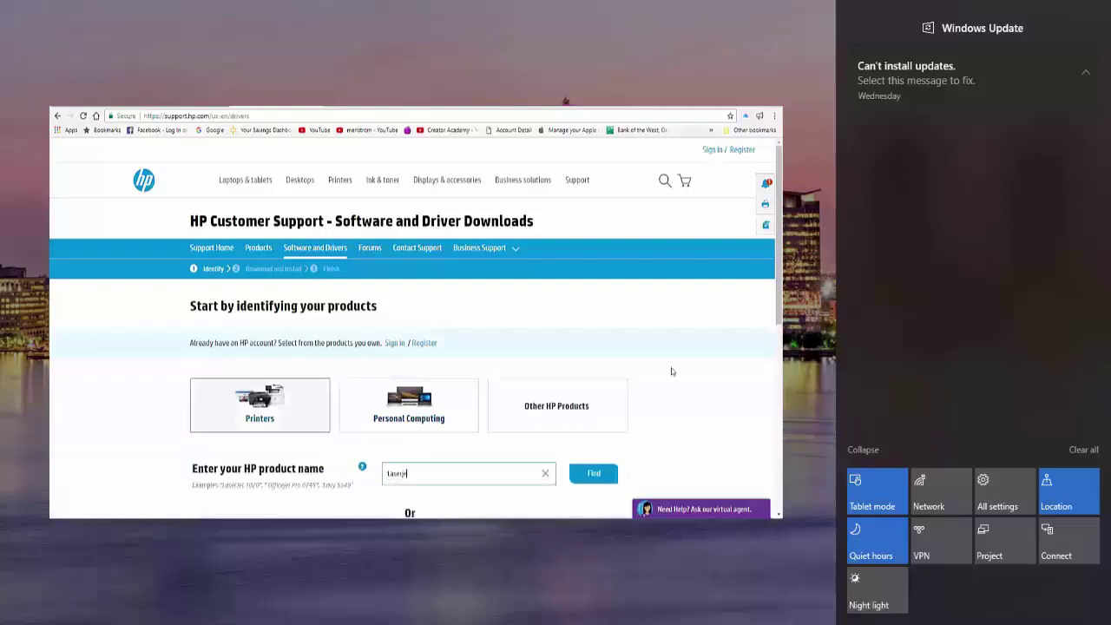
pyautogui.write('jet')
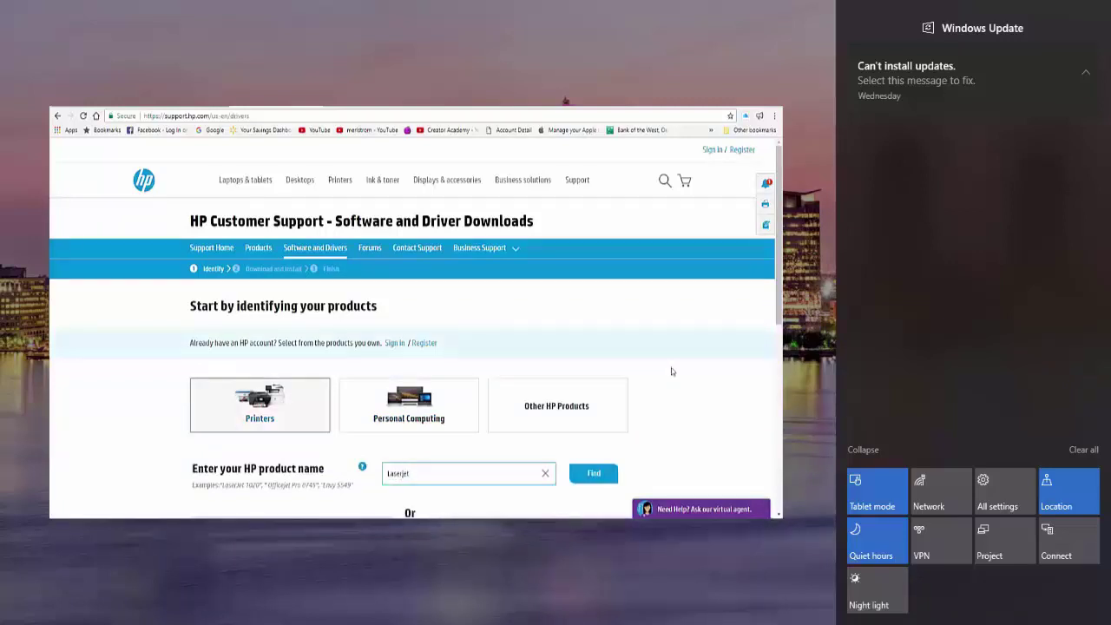
pyautogui.write(' q')
pyautogui.write('0')
pyautogui.write('25')
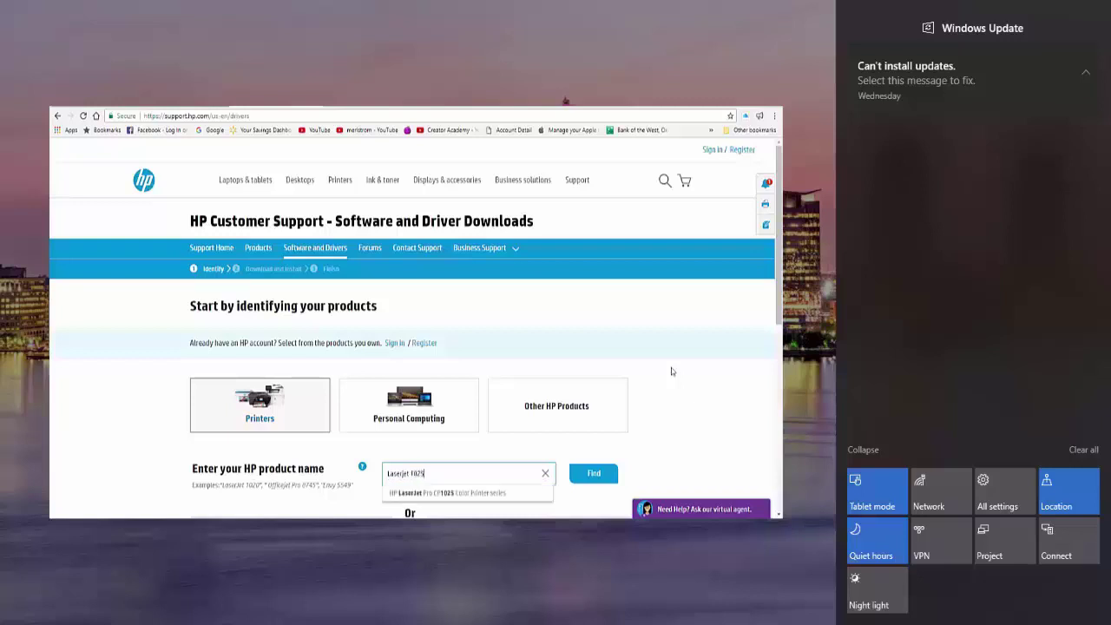
pyautogui.write('nw Col')
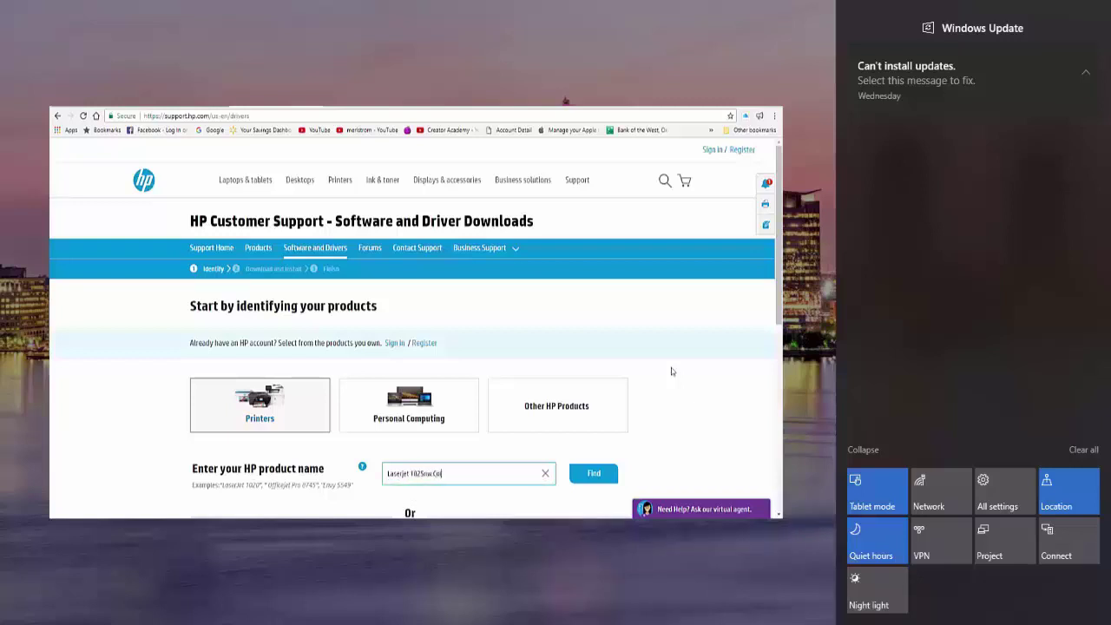
pyautogui.write('or')
# - Search HP's driver downloads for the entered LaserJet printer model
pyautogui.click(594, 480)
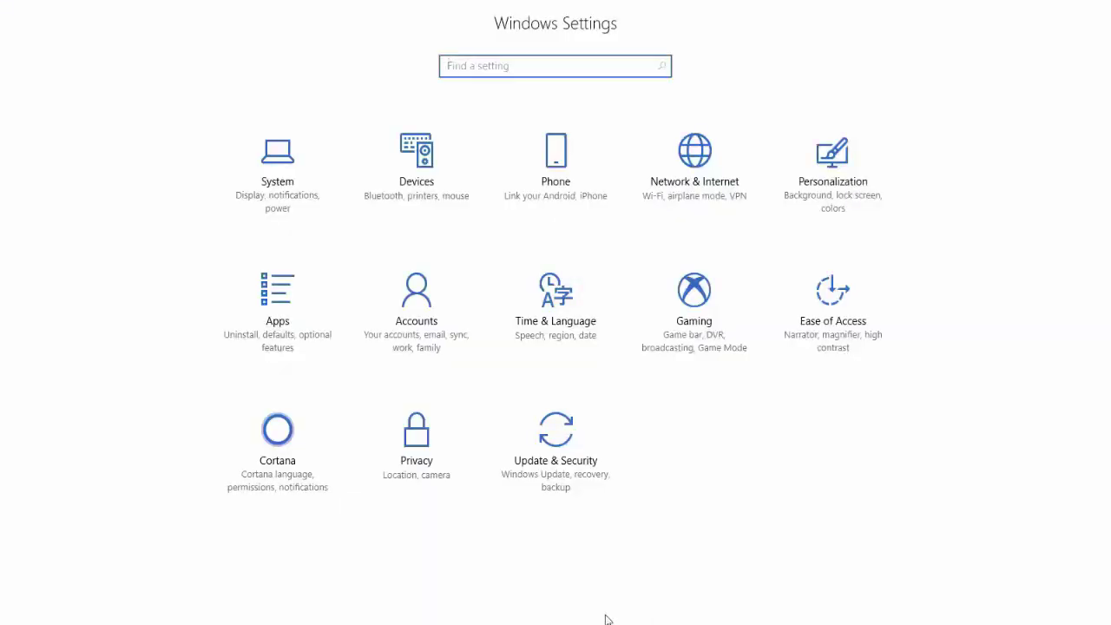
# - Open Update & Security to see the pending HP LaserJet CP1020 driver update
pyautogui.click(554, 437)
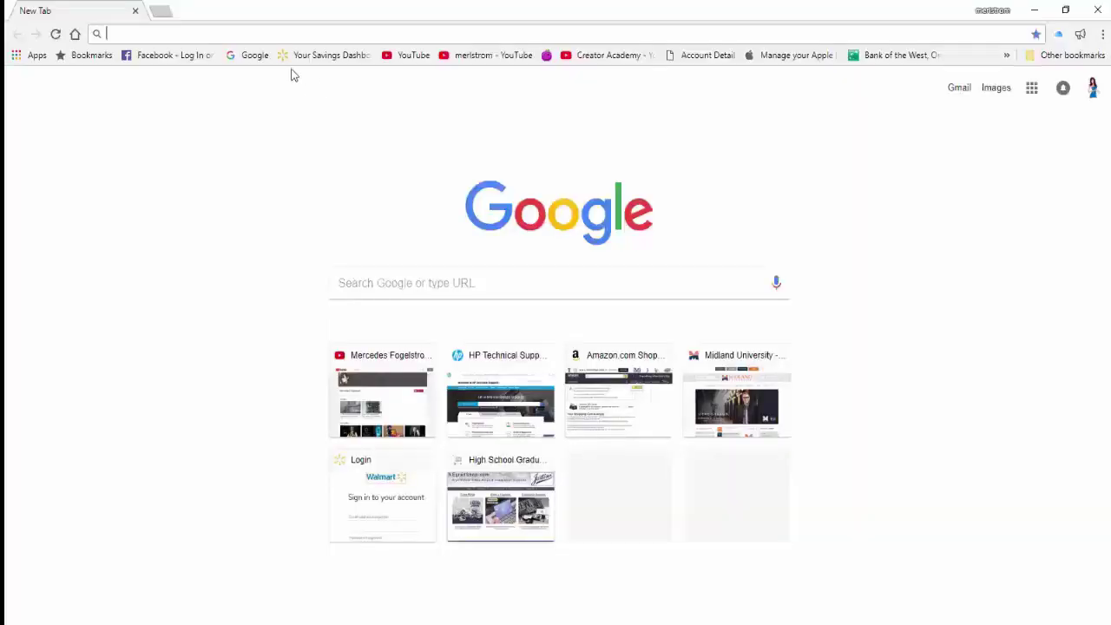
# - Load support.hp.com, dismiss the vulnerabilities notice, and go to Software and Drivers
pyautogui.write('su')
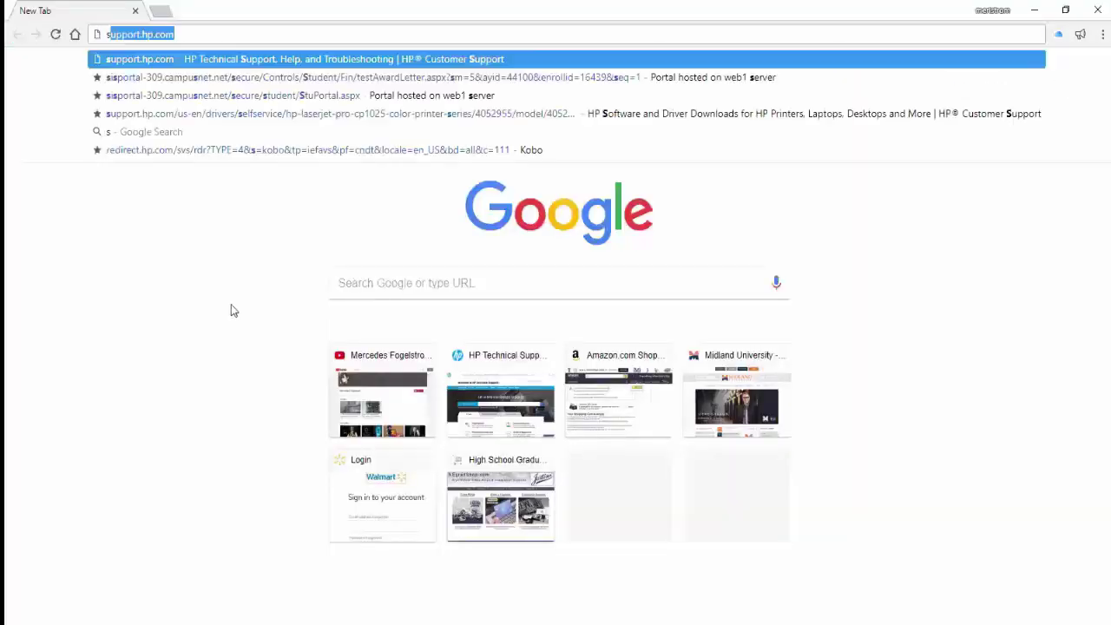
pyautogui.write('pport')
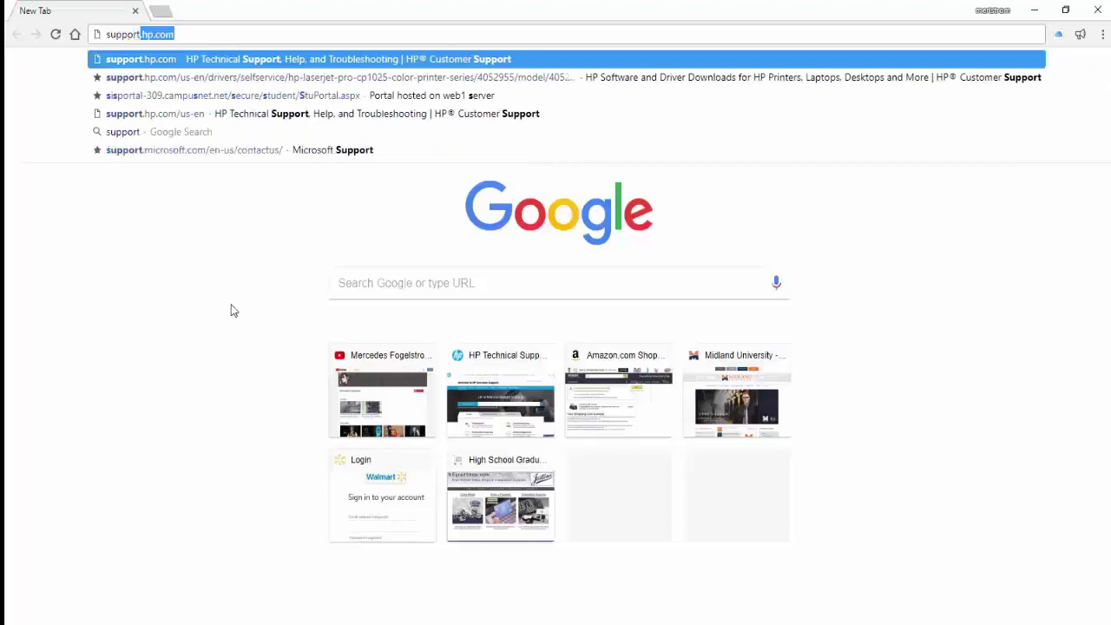
pyautogui.write('.h')
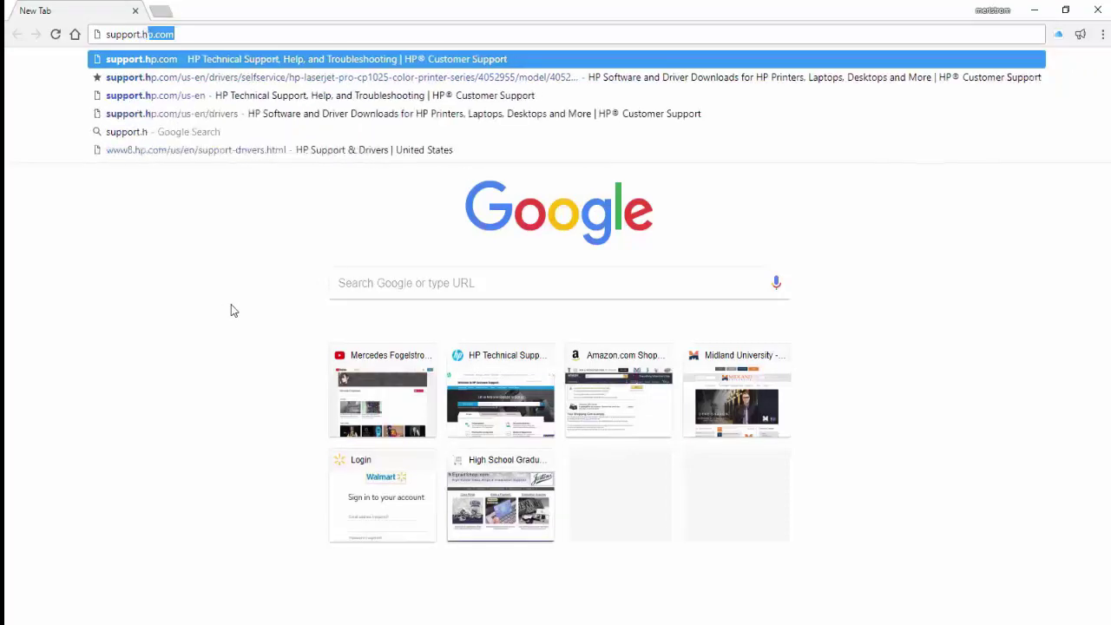
pyautogui.write('p.com')
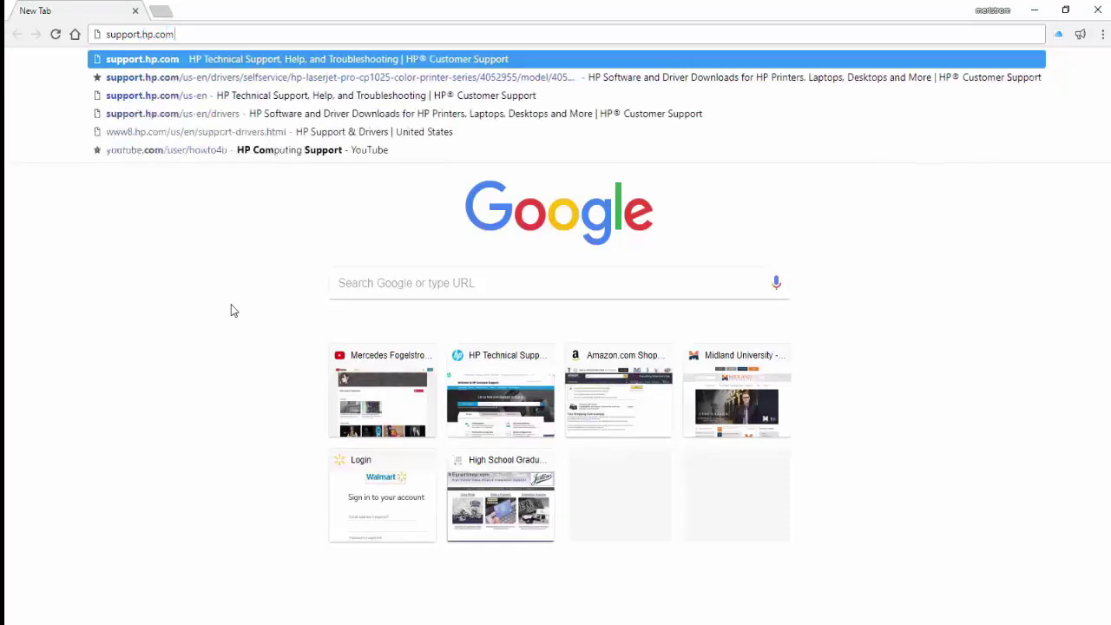
pyautogui.press('Return')
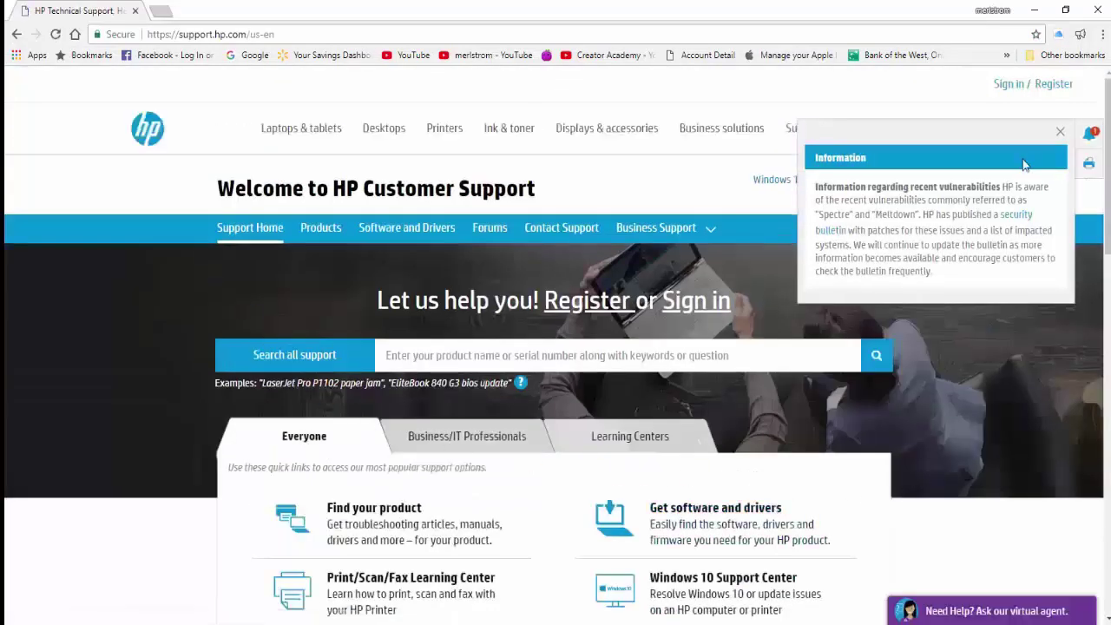
pyautogui.click(1061, 132)
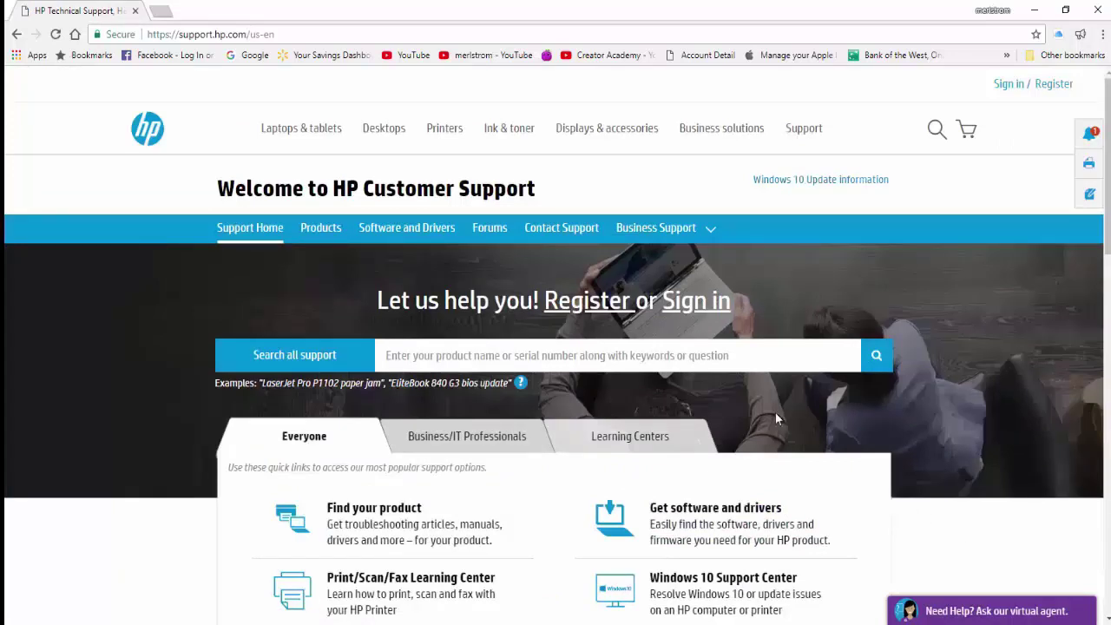
pyautogui.click(401, 229)
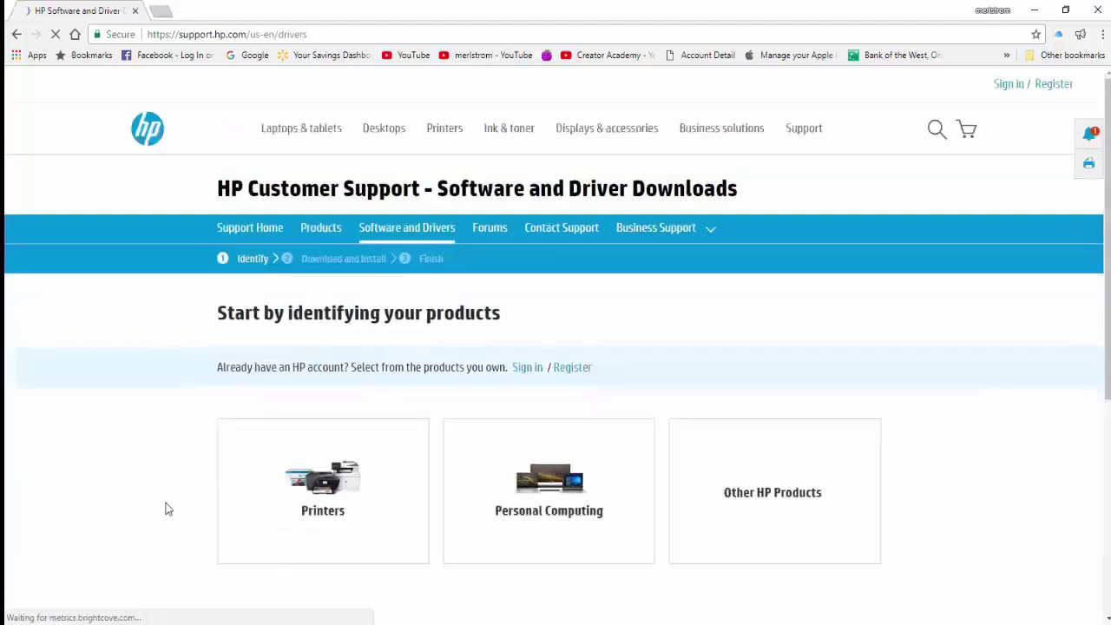
# - Choose Printers, open the HP LaserJet 1020 series page, and review its Full Feature Software details
pyautogui.click(317, 497)
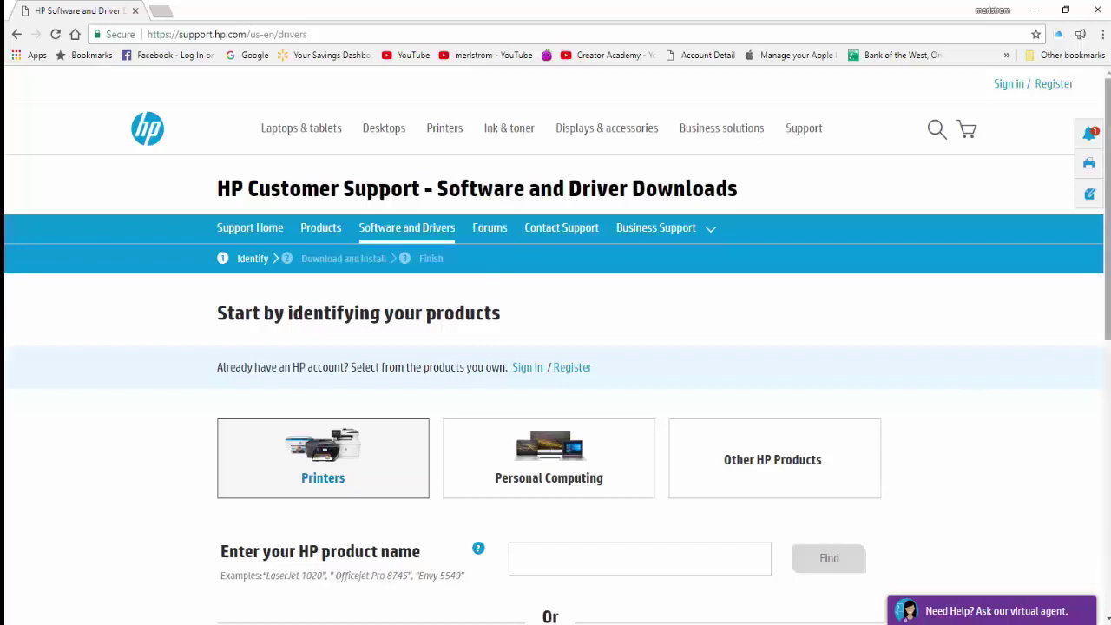
pyautogui.scroll(-3, 556, 347)
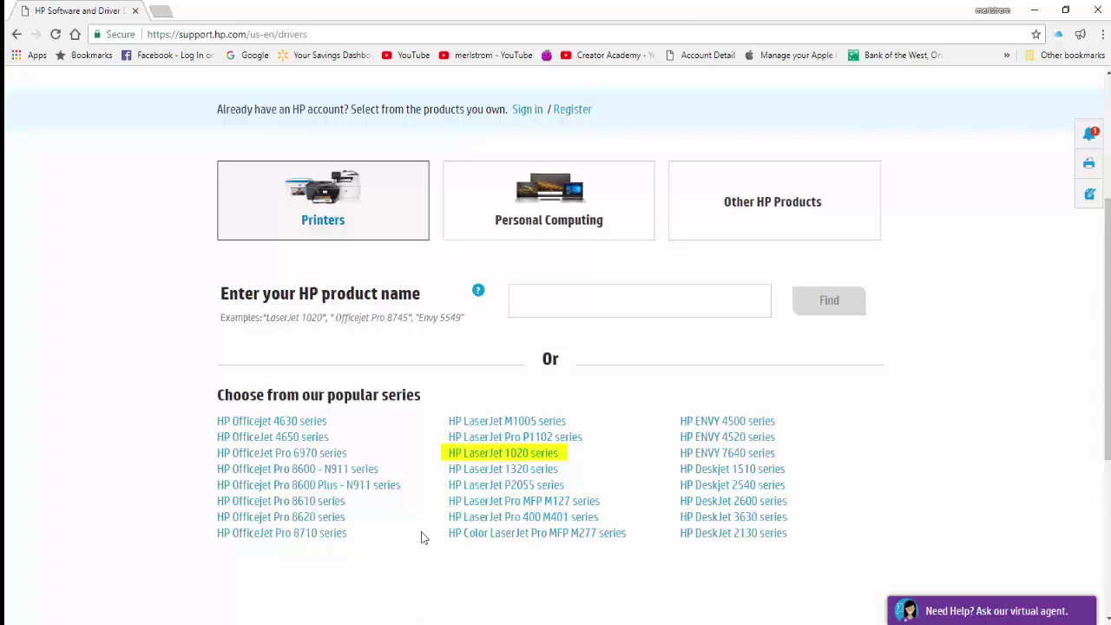
pyautogui.click(490, 460)
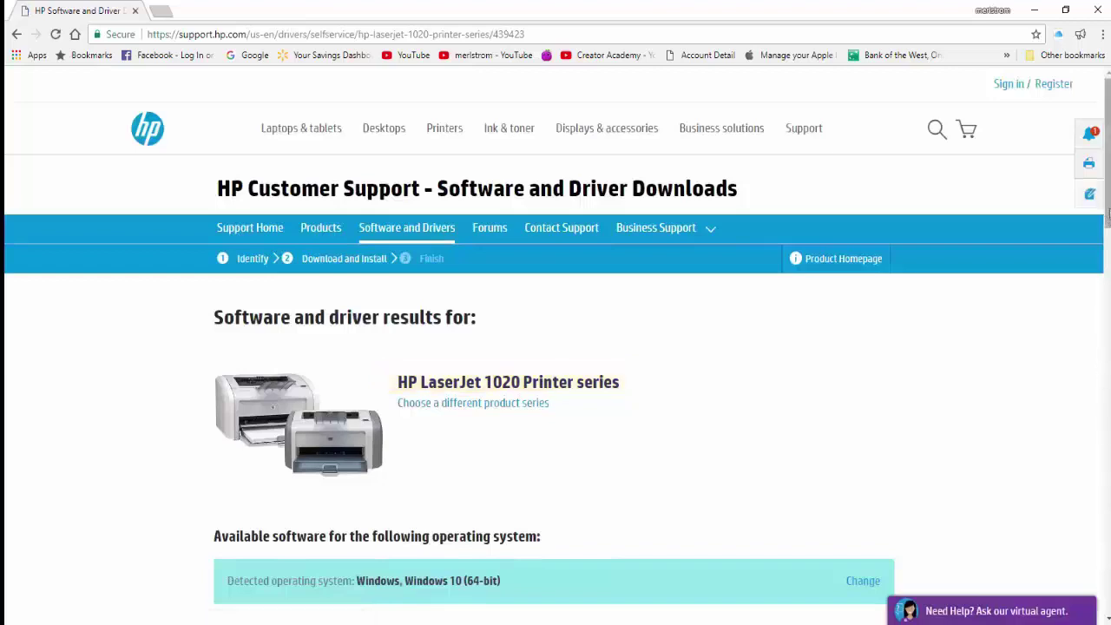
pyautogui.scroll(-2, 1107, 214)
pyautogui.scroll(-3, 556, 348)
pyautogui.scroll(-2, 556, 347)
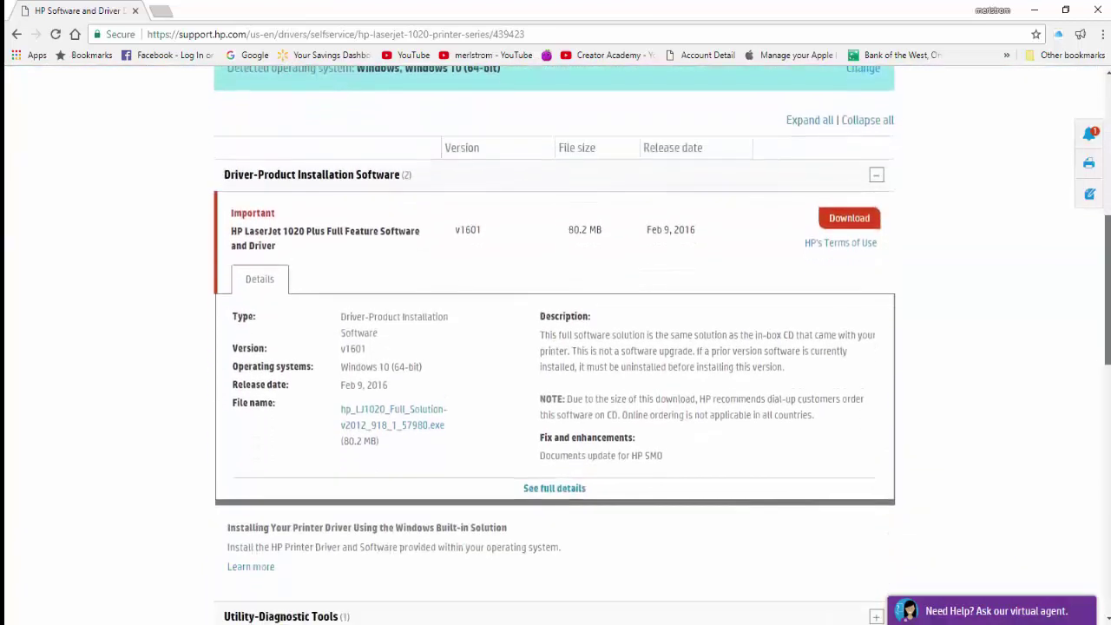
pyautogui.scroll(1, 1069, 471)
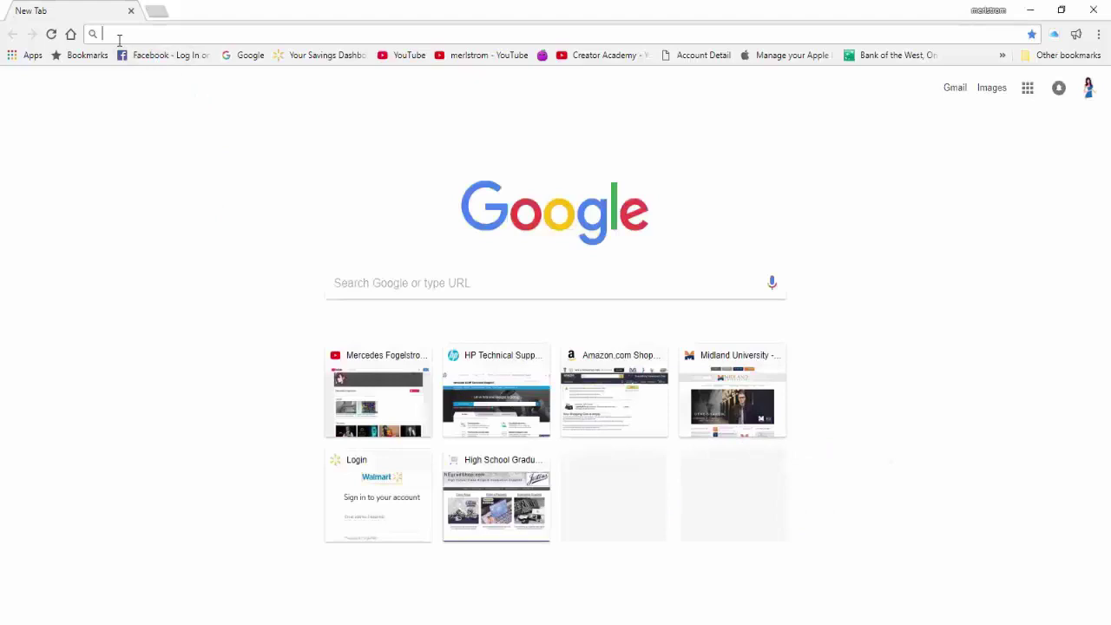
# - On support.hp.com, choose Printers, enter 'Laserjet 1025nw Color', and select the HP LaserJet Pro CP1025nw Color Printer
pyautogui.write('support.h')
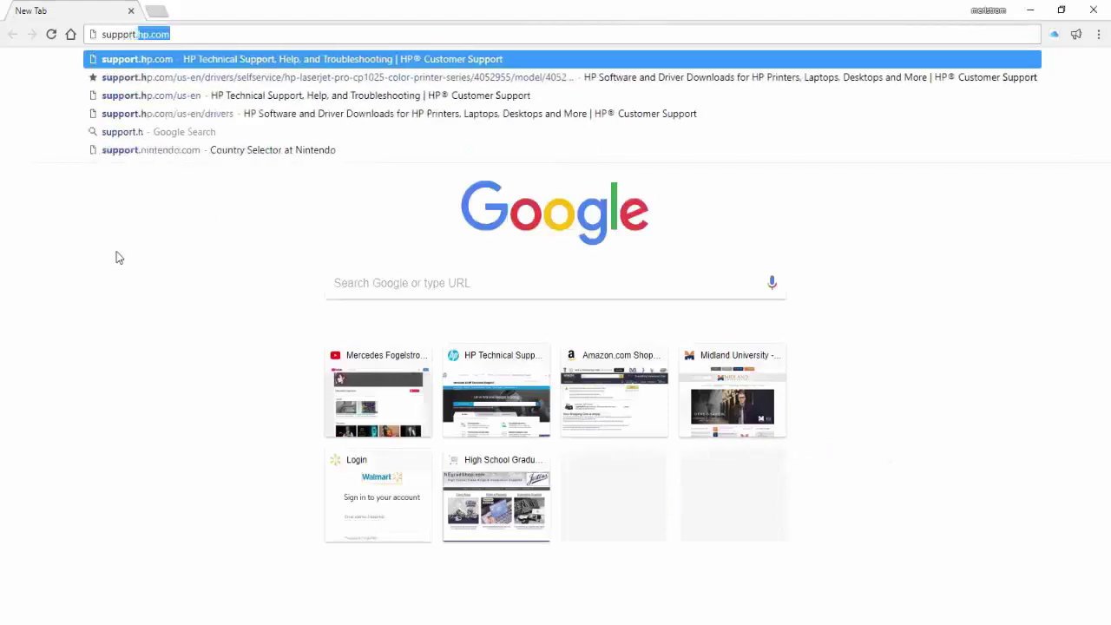
pyautogui.write('p.com')
pyautogui.press('Return')
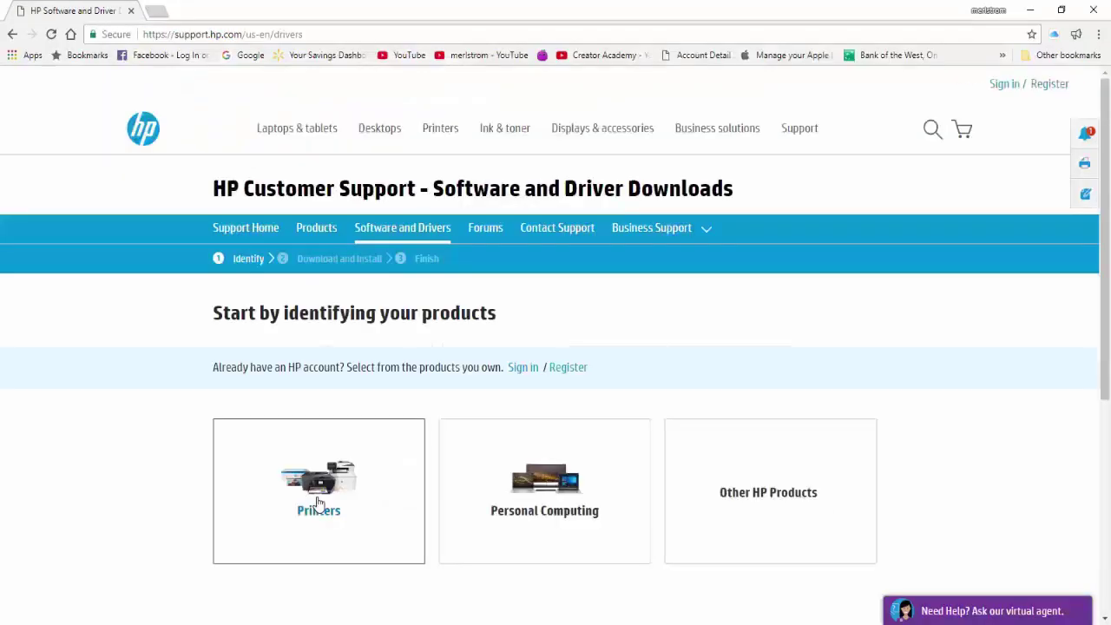
pyautogui.click(318, 503)
pyautogui.click(528, 545)
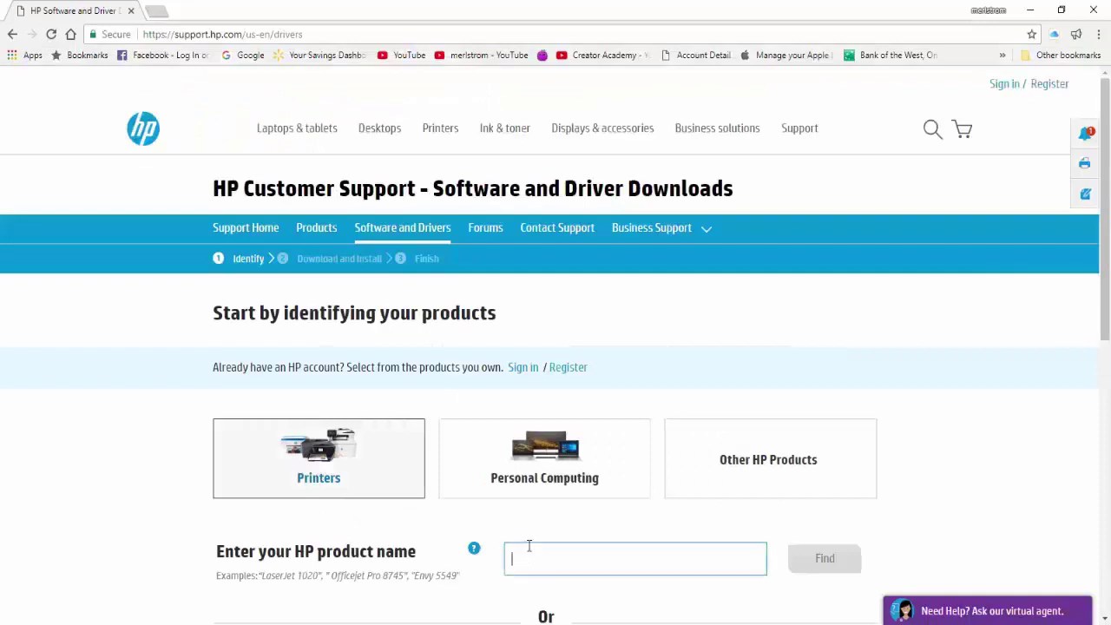
pyautogui.write('Laserjet')
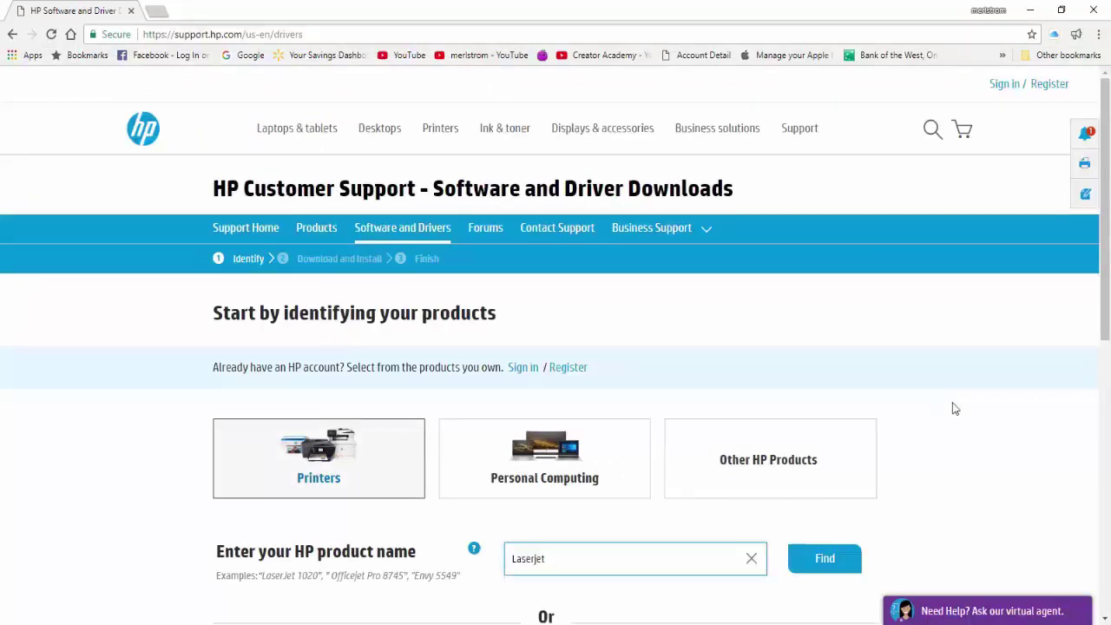
pyautogui.write(' 1025nw Col')
pyautogui.write('or')
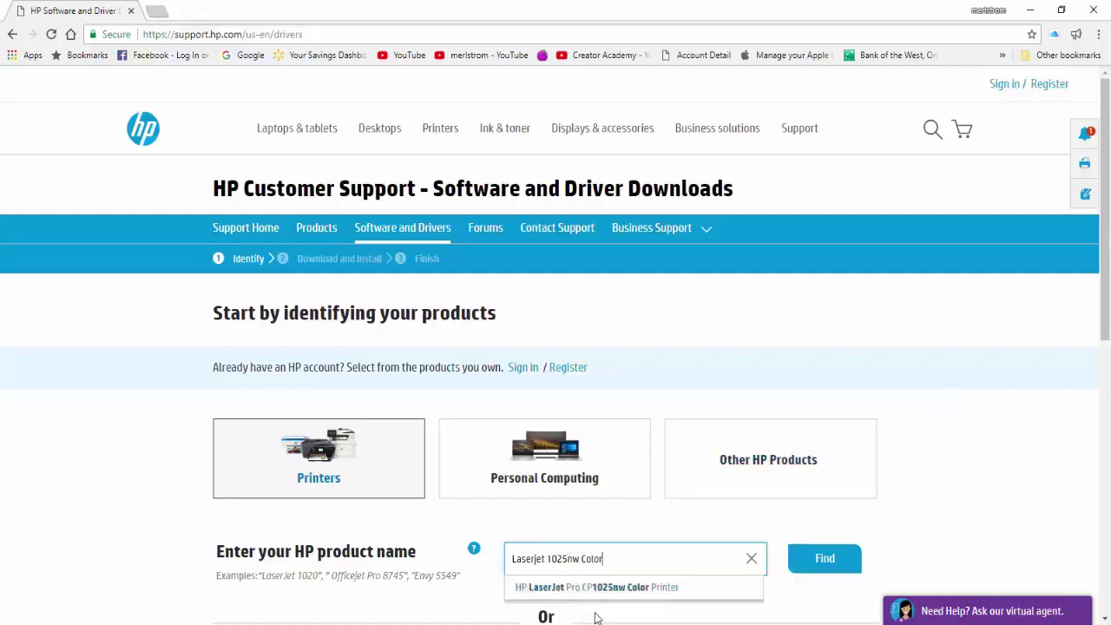
pyautogui.click(659, 589)
pyautogui.click(824, 559)
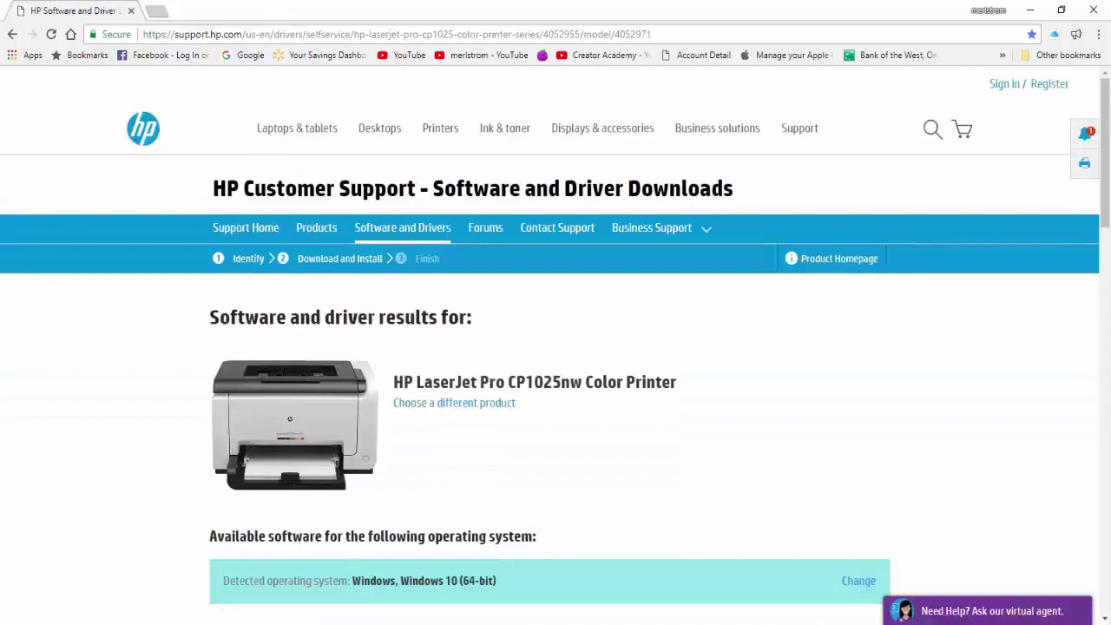
# - Scroll down the CP1025nw driver results to review the listed drivers
pyautogui.moveTo(1107, 221); pyautogui.dragTo(1107, 347)
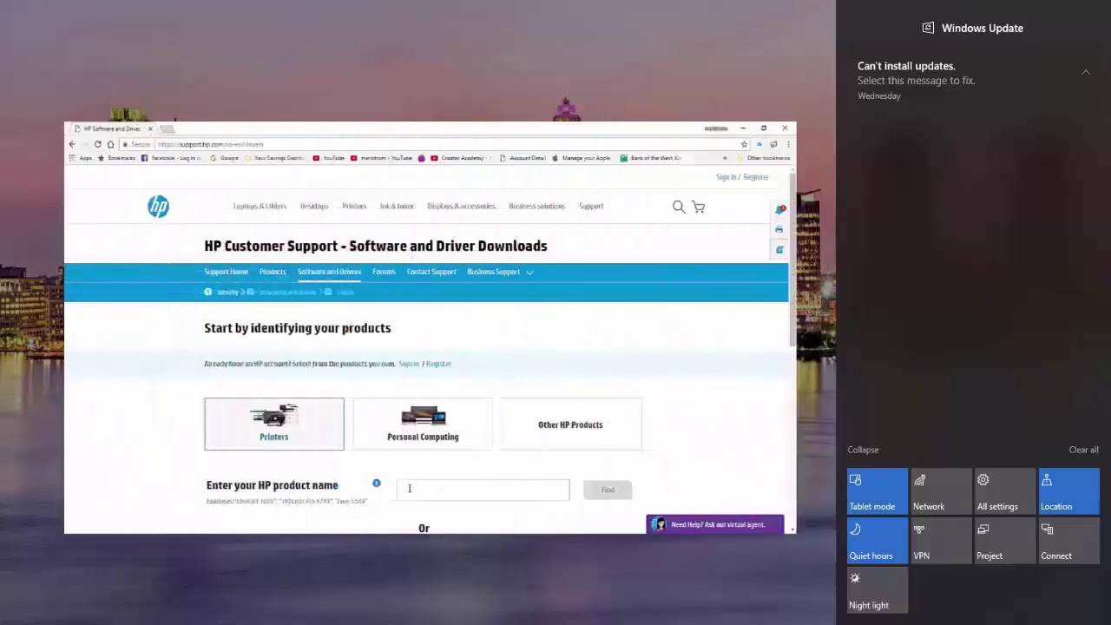
# - Enter 'Laserjet 1025nw Color' as the product name and choose the LaserJet Pro CP1025nw Color Printer suggestion
pyautogui.click(409, 488)
pyautogui.write('L')
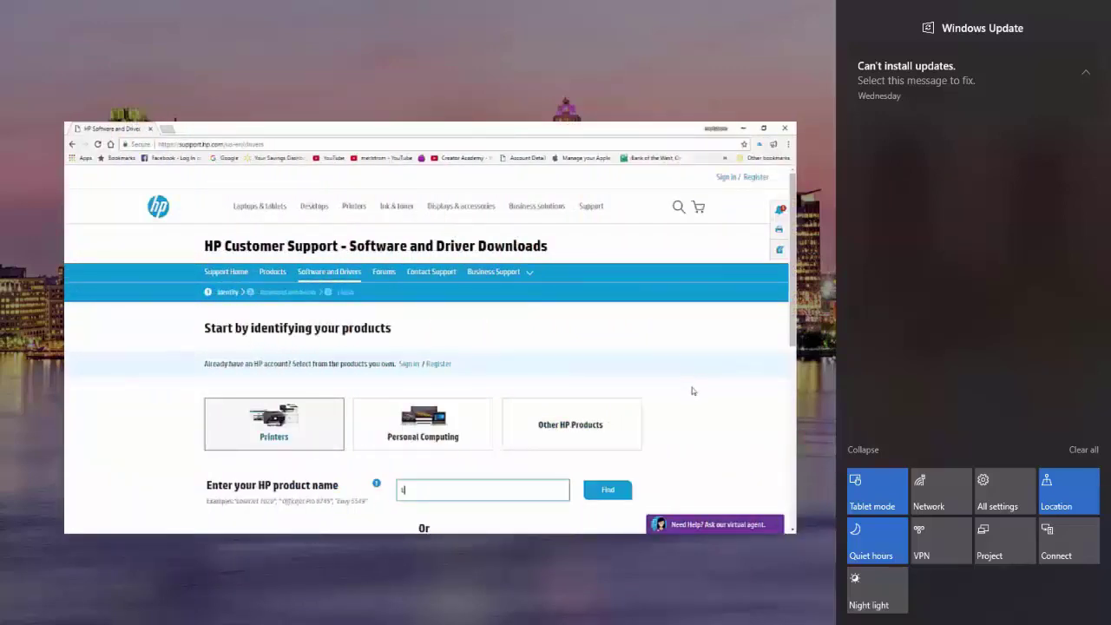
pyautogui.write('aserj')
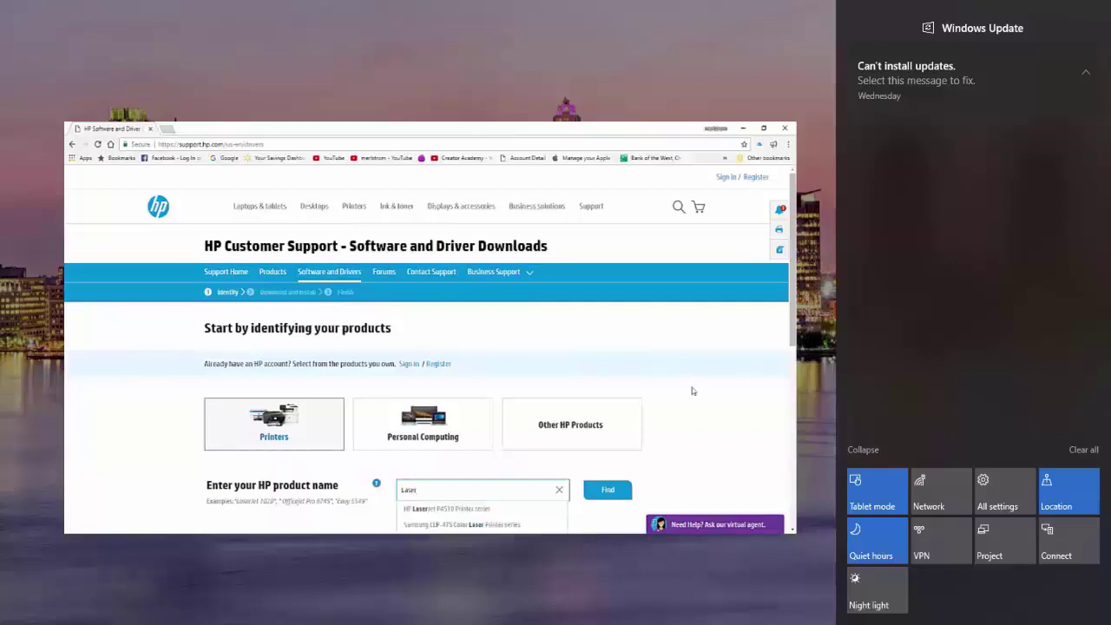
pyautogui.write('et')
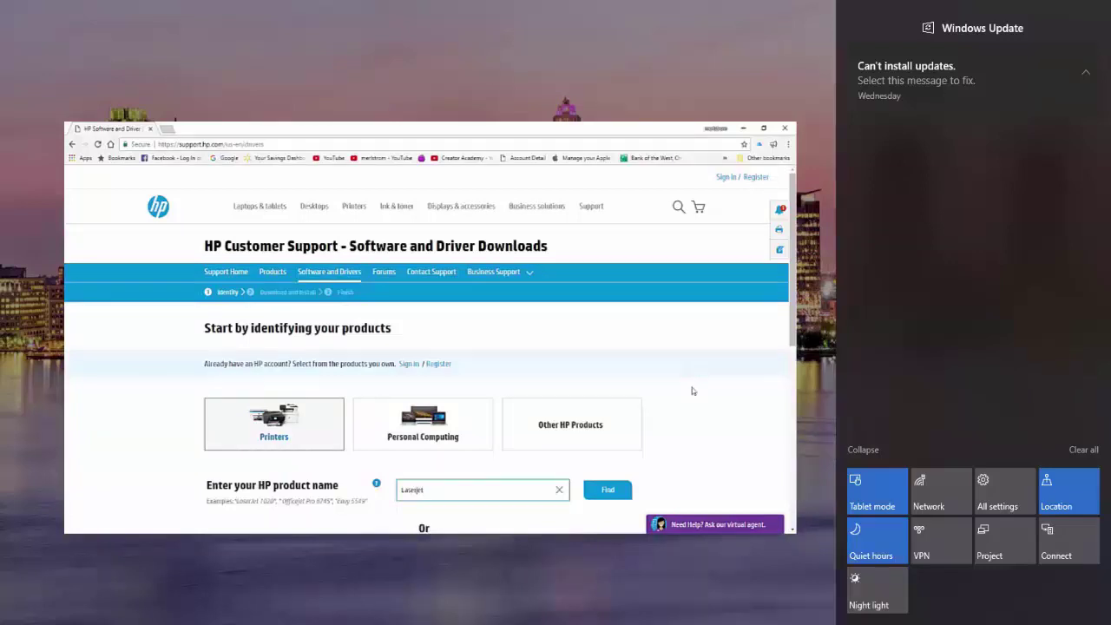
pyautogui.write(' 1025n')
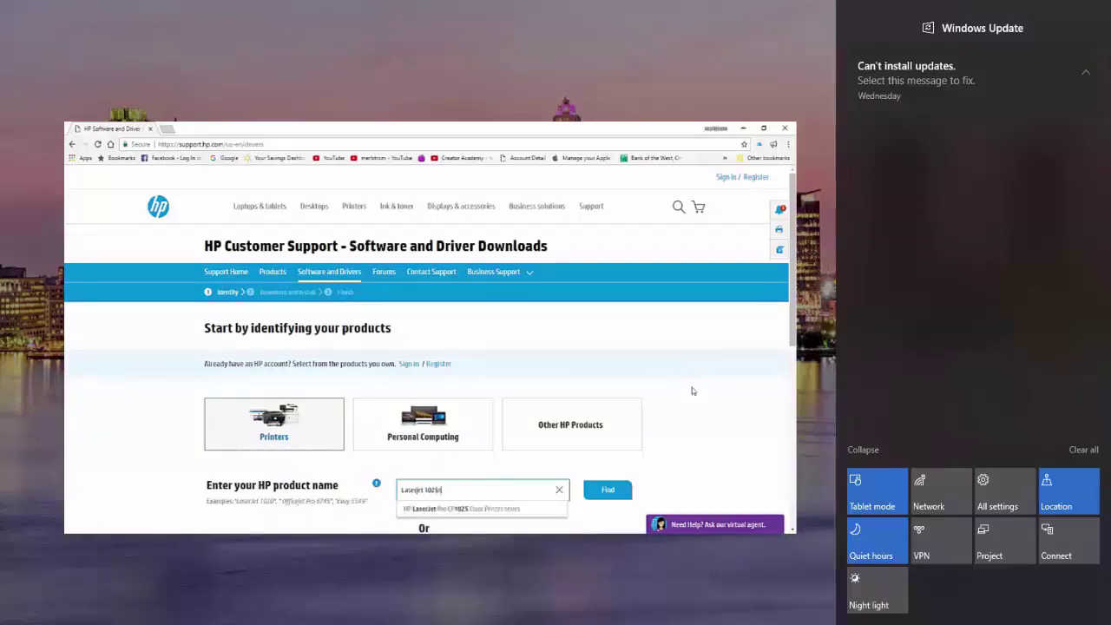
pyautogui.write('w C')
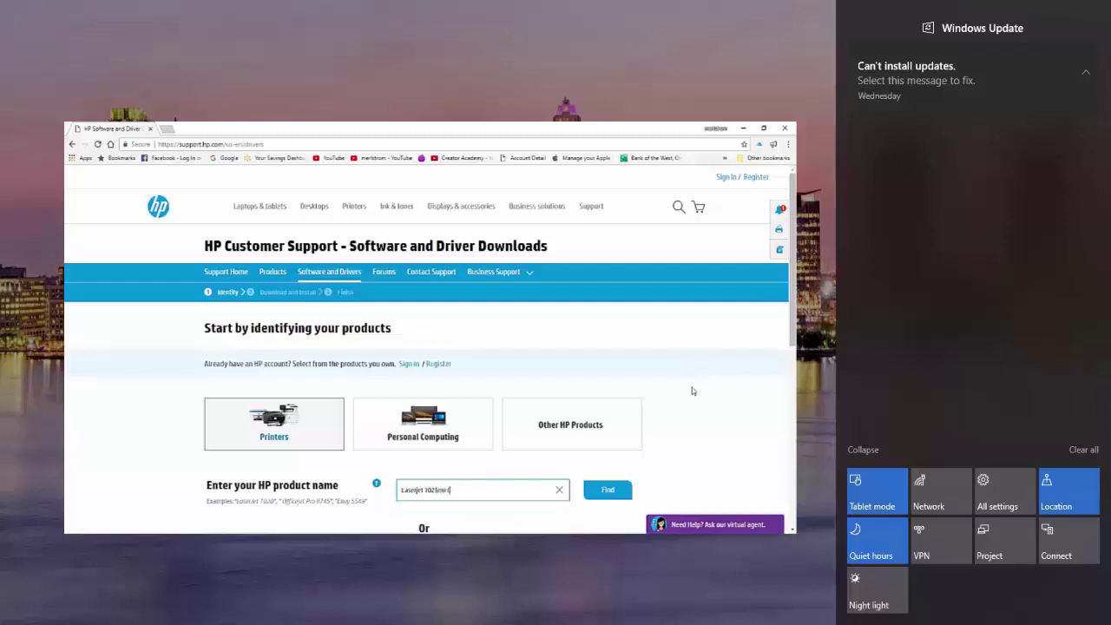
pyautogui.write('olor')
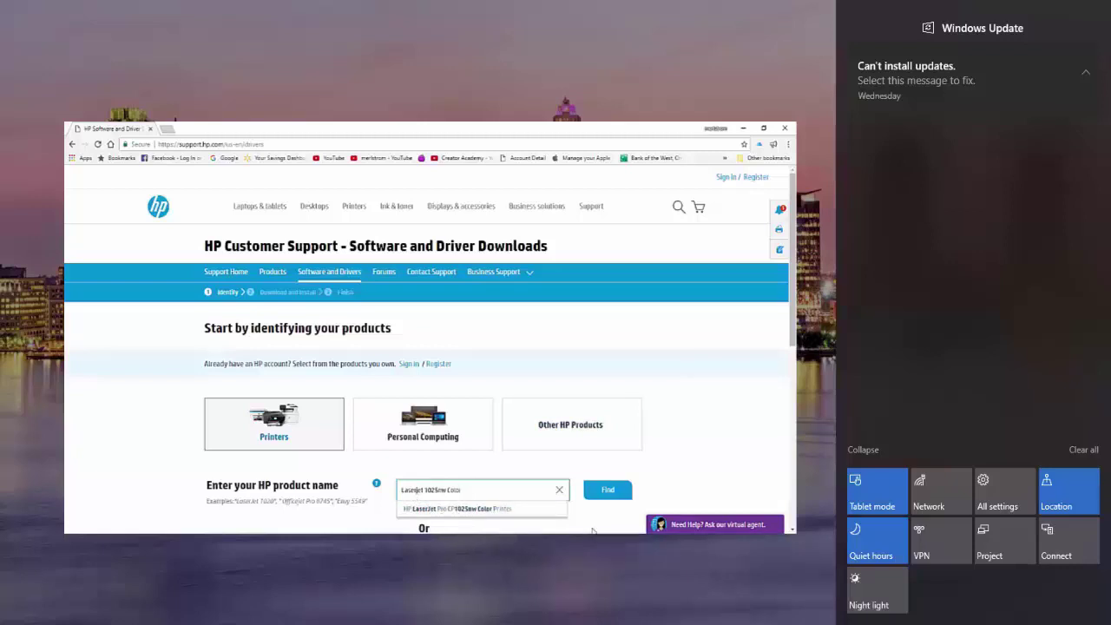
pyautogui.click(498, 519)
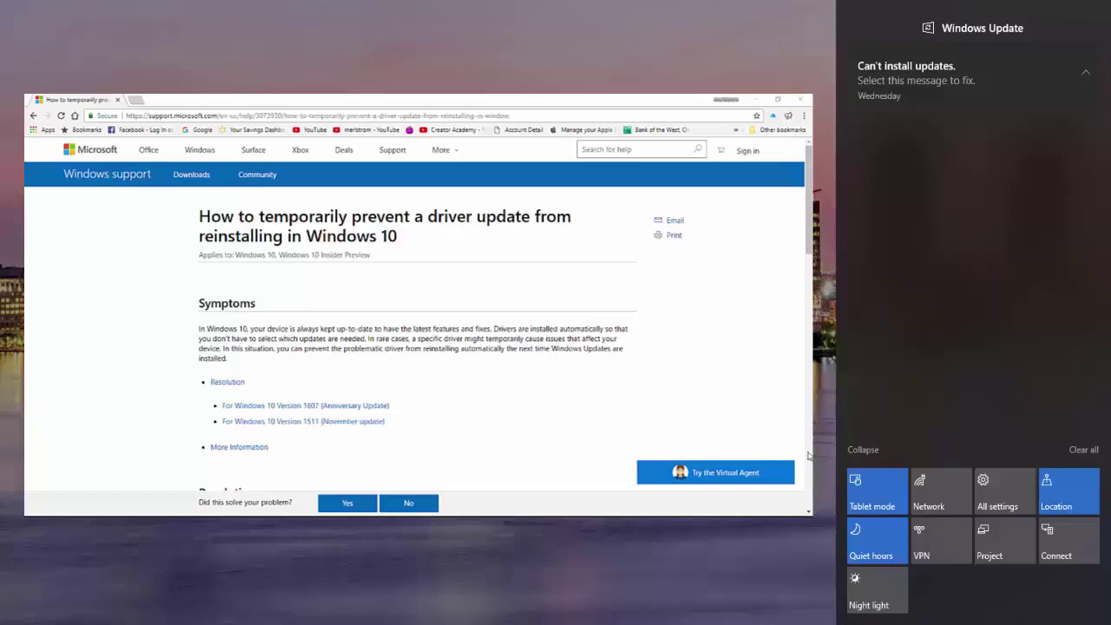
# - Scroll the Microsoft article down to the 'Download the Show or hide updates troubleshooter package now' link
pyautogui.scroll(-5, 807, 455)
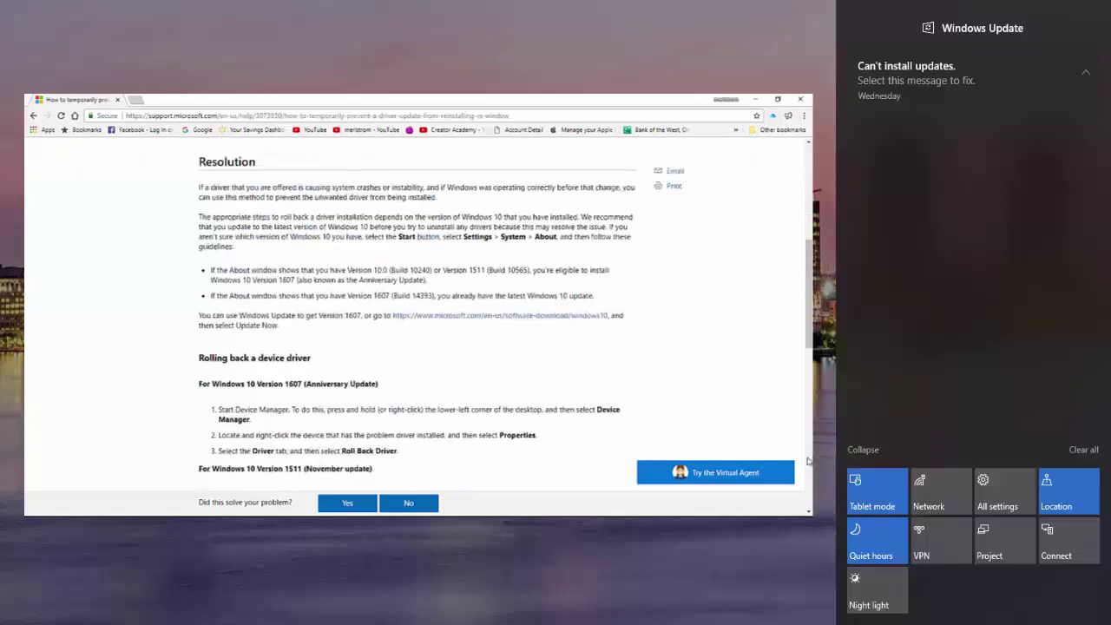
pyautogui.scroll(-5, 807, 461)
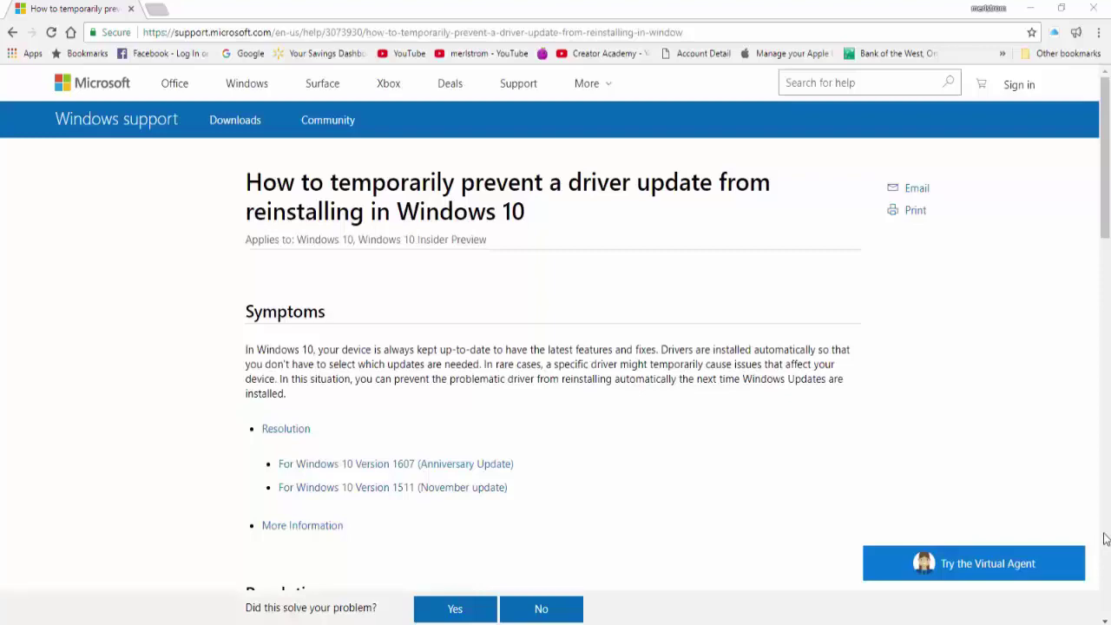
pyautogui.scroll(-5, 1104, 539)
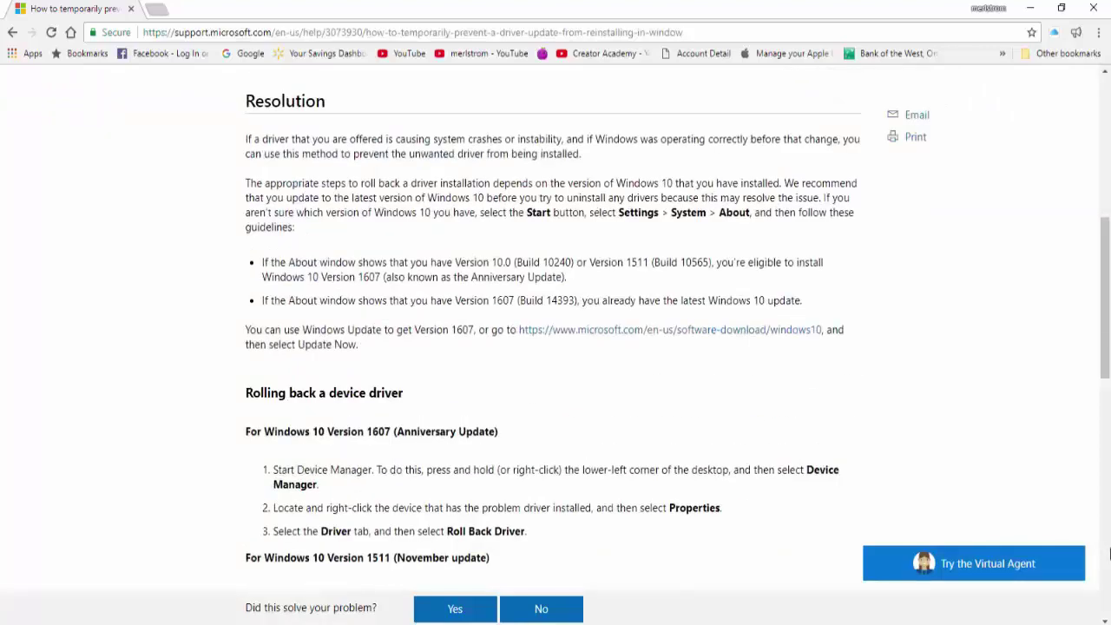
pyautogui.scroll(-2, 1105, 542)
pyautogui.scroll(-3, 1104, 547)
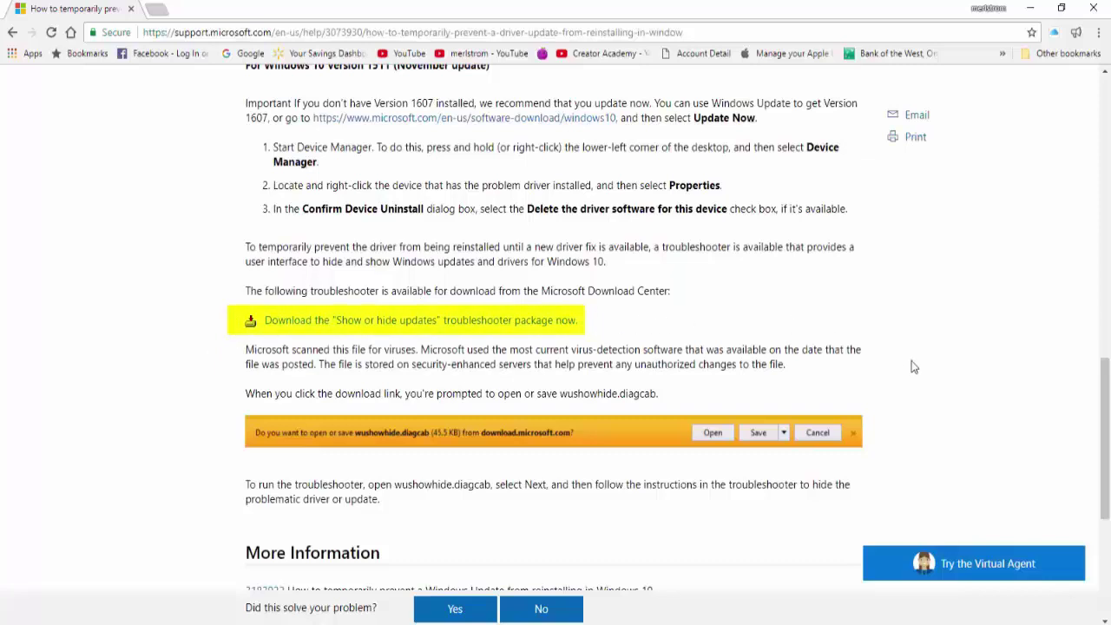
# - Download the wushowhide.diagcab troubleshooter package and launch it from the download shelf
pyautogui.click(414, 322)
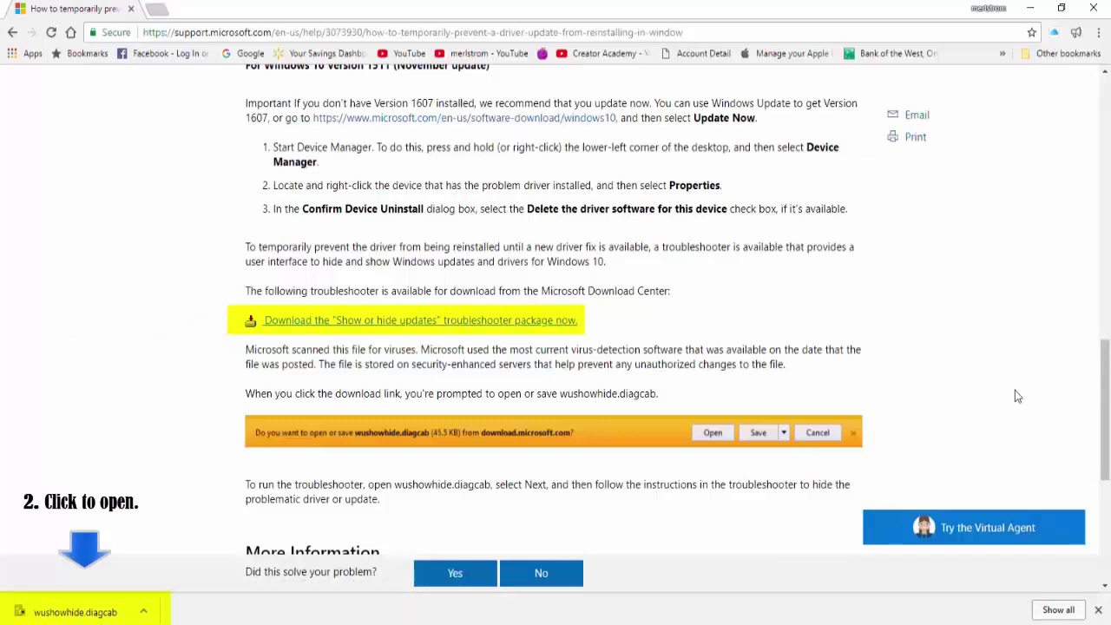
pyautogui.click(98, 613)
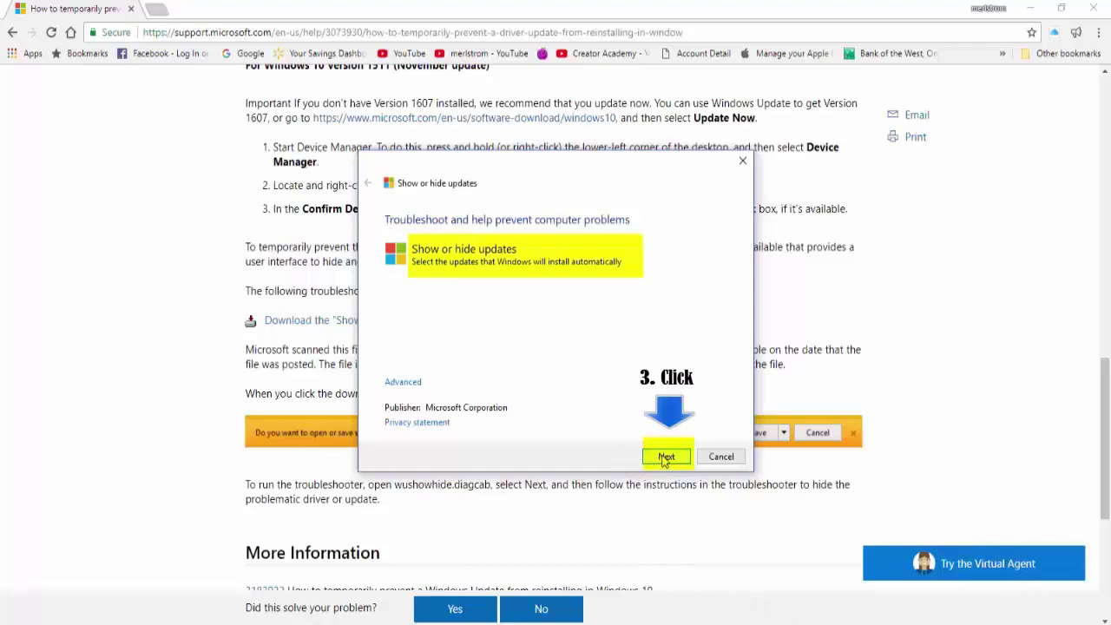
# - Start the Show or hide updates troubleshooter's problem detection from its first page
pyautogui.click(665, 458)
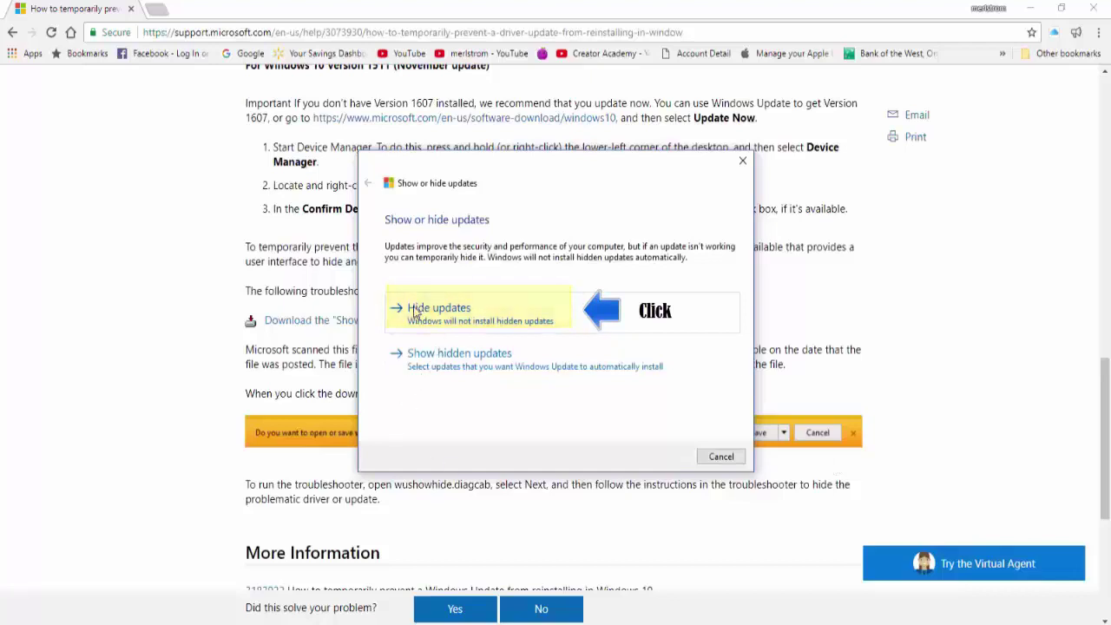
# - Hide the Hewlett-Packard driver update for HP LaserJet Professional CP1020 Series
pyautogui.click(414, 312)
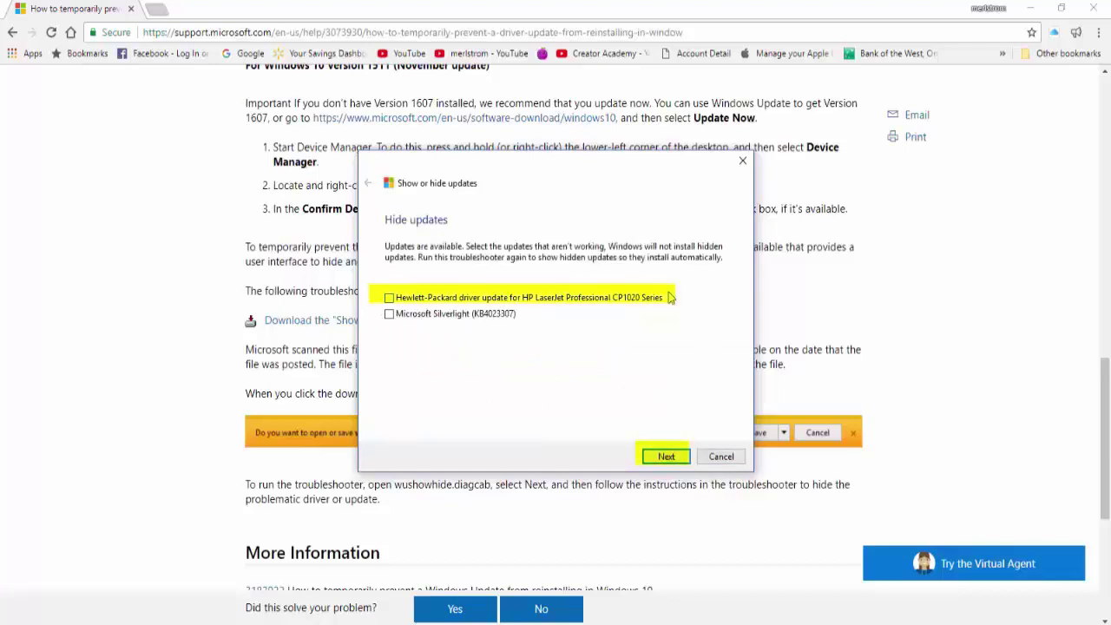
pyautogui.click(389, 298)
pyautogui.click(658, 458)
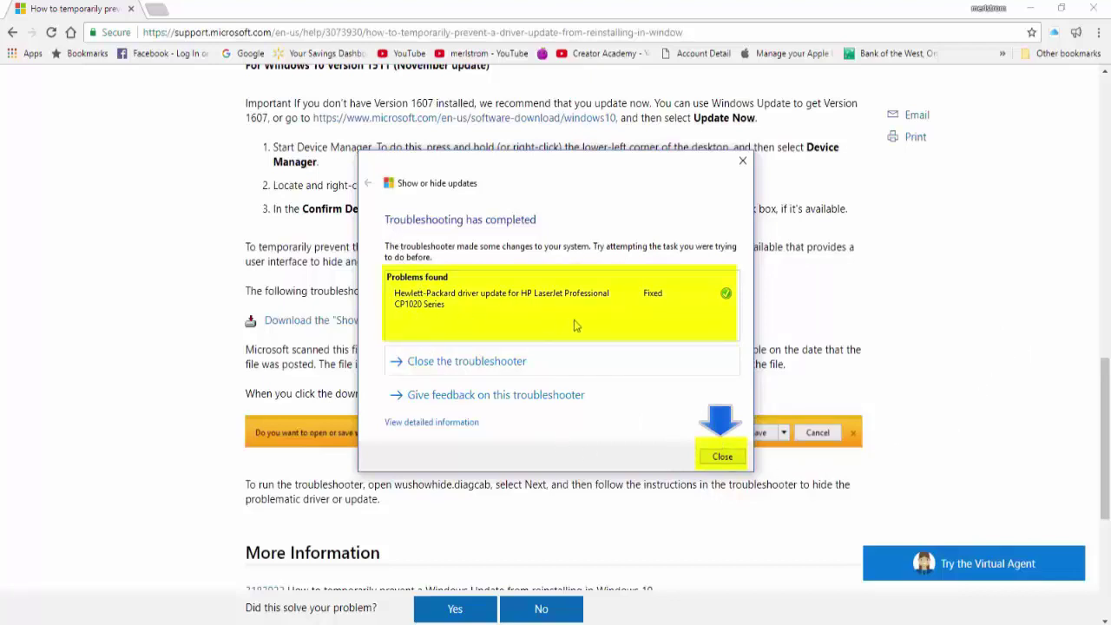
# - Close the completed Show or hide updates troubleshooter and the Chrome window
pyautogui.click(724, 457)
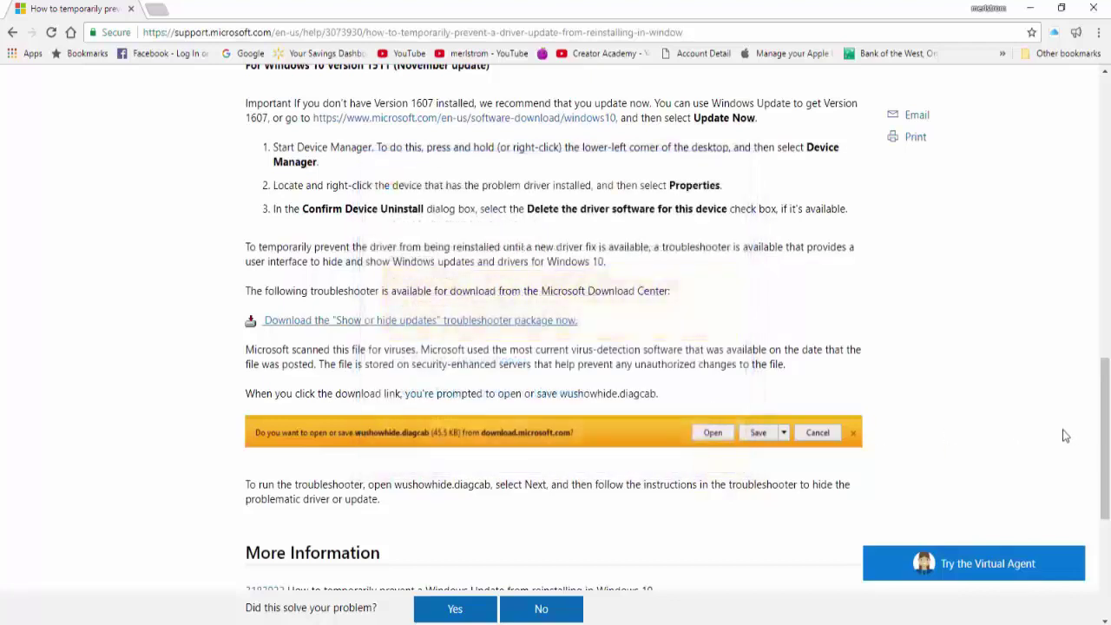
pyautogui.click(1094, 10)
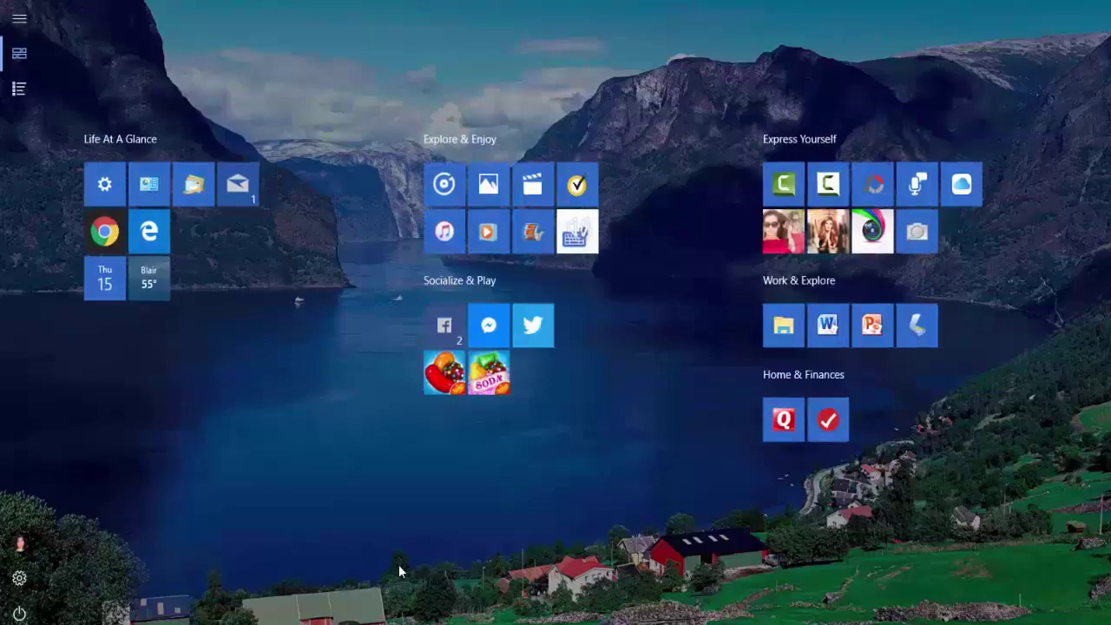
# - Go to Update & Security in Settings and run Check for updates
pyautogui.click(102, 187)
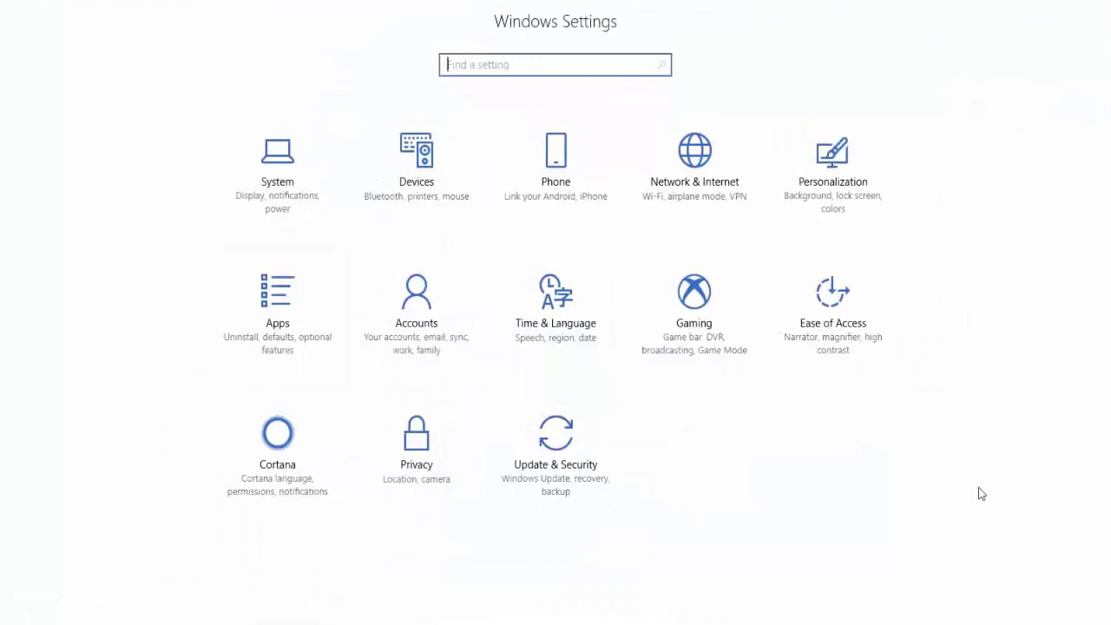
pyautogui.click(556, 447)
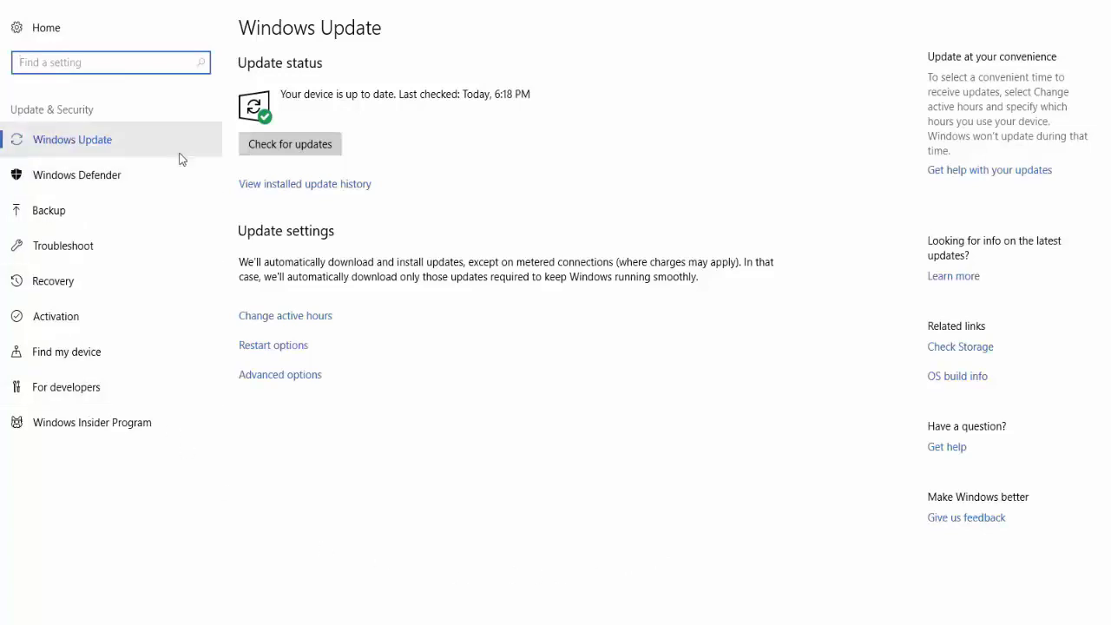
pyautogui.click(279, 149)
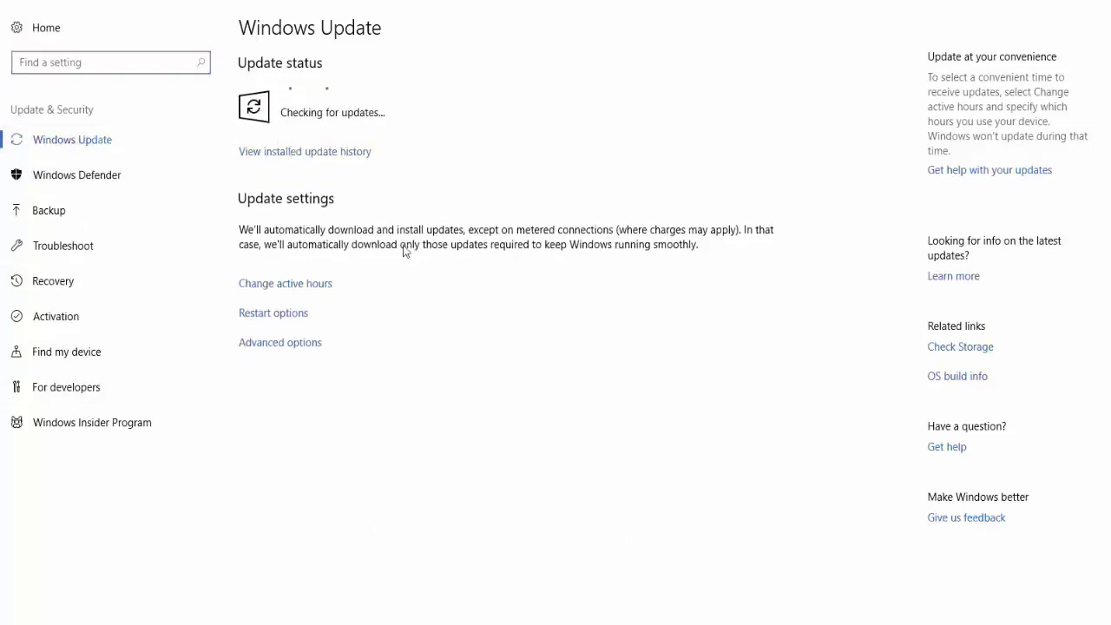